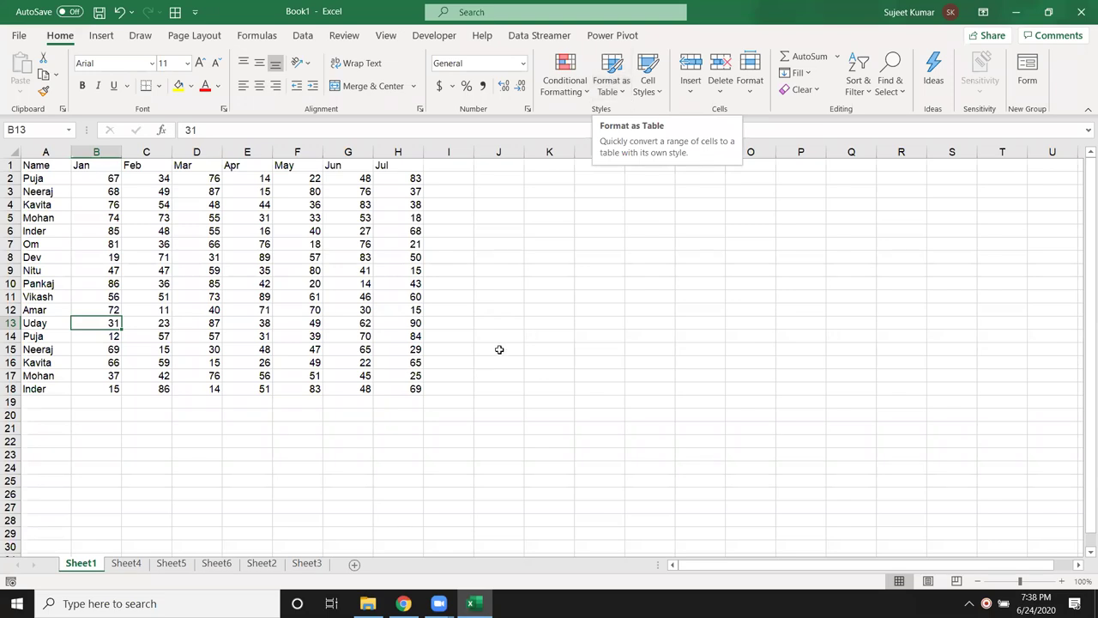
# Step: Look through the tables on Sheet4, Sheet5, Sheet6, Sheet2 and Sheet3, then return to Sheet2
pyautogui.click(126, 568)
pyautogui.click(171, 566)
pyautogui.click(216, 567)
pyautogui.click(248, 567)
pyautogui.click(296, 568)
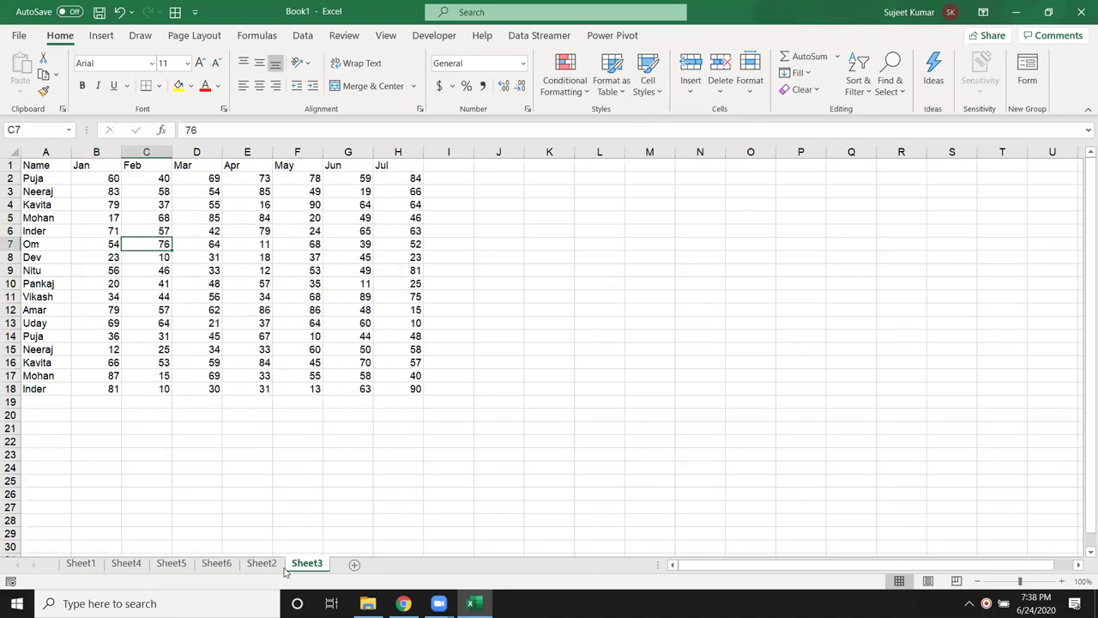
pyautogui.click(246, 572)
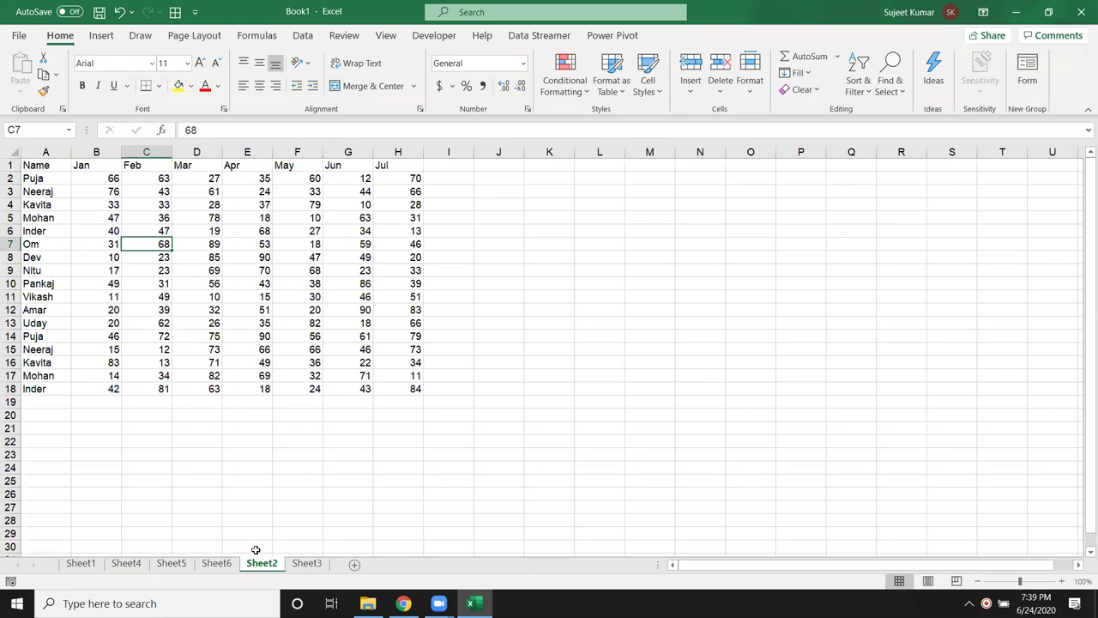
# Step: Insert a new sheet after Sheet3 and name it 'Data'
pyautogui.click(302, 568)
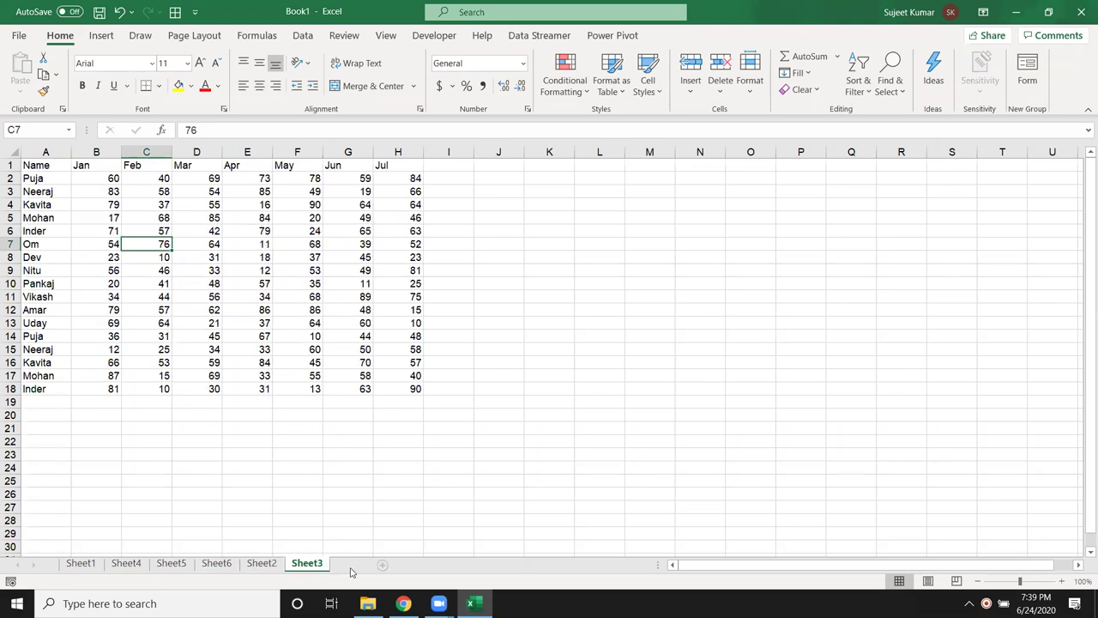
pyautogui.doubleClick(350, 572)
pyautogui.doubleClick(346, 568)
pyautogui.write('Daya')
pyautogui.press('BackSpace')
pyautogui.press('BackSpace')
pyautogui.write('ta')
pyautogui.press('Return')
pyautogui.click(276, 493)
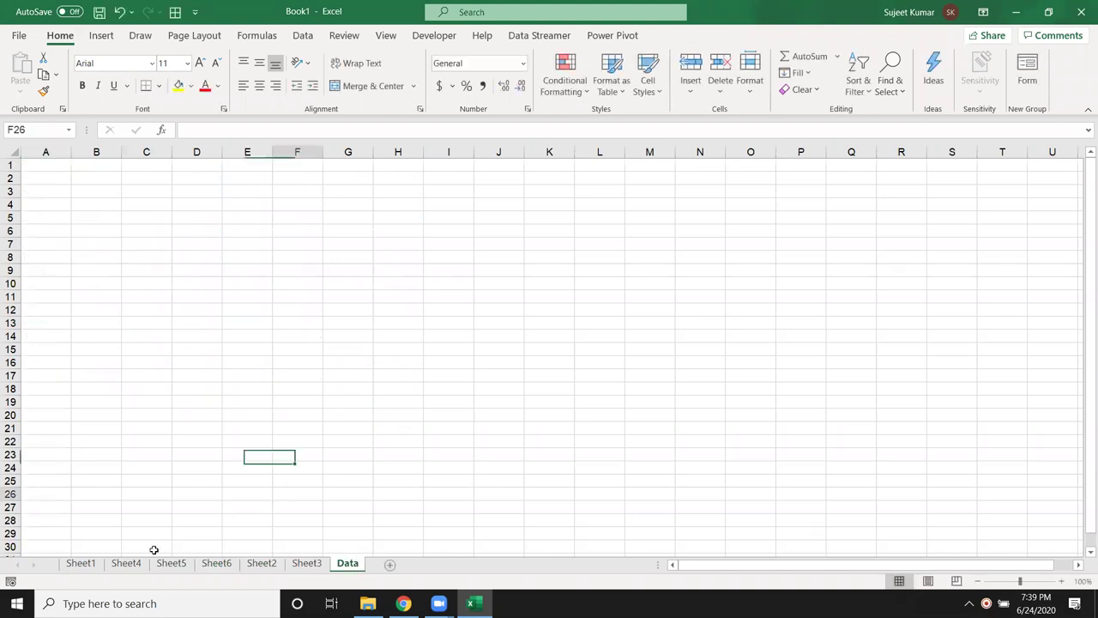
# Step: Copy Sheet1's table A1:H18 and paste it at A1 of Data
pyautogui.click(81, 562)
pyautogui.moveTo(28, 164); pyautogui.dragTo(385, 386)
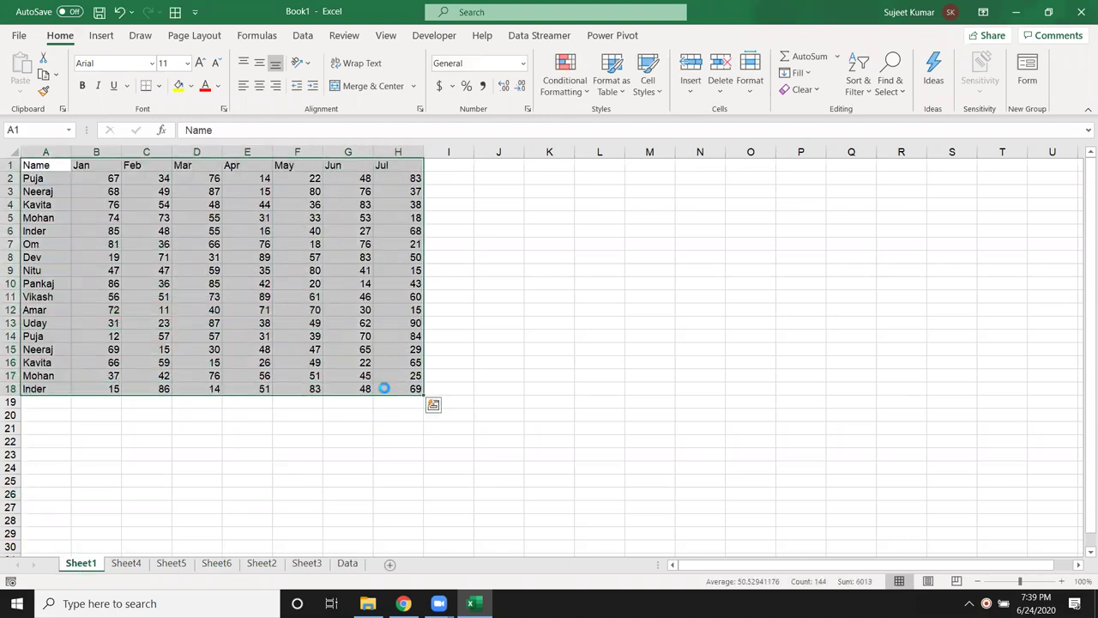
pyautogui.hotkey('ctrl', 'c')
pyautogui.click(348, 562)
pyautogui.click(53, 165)
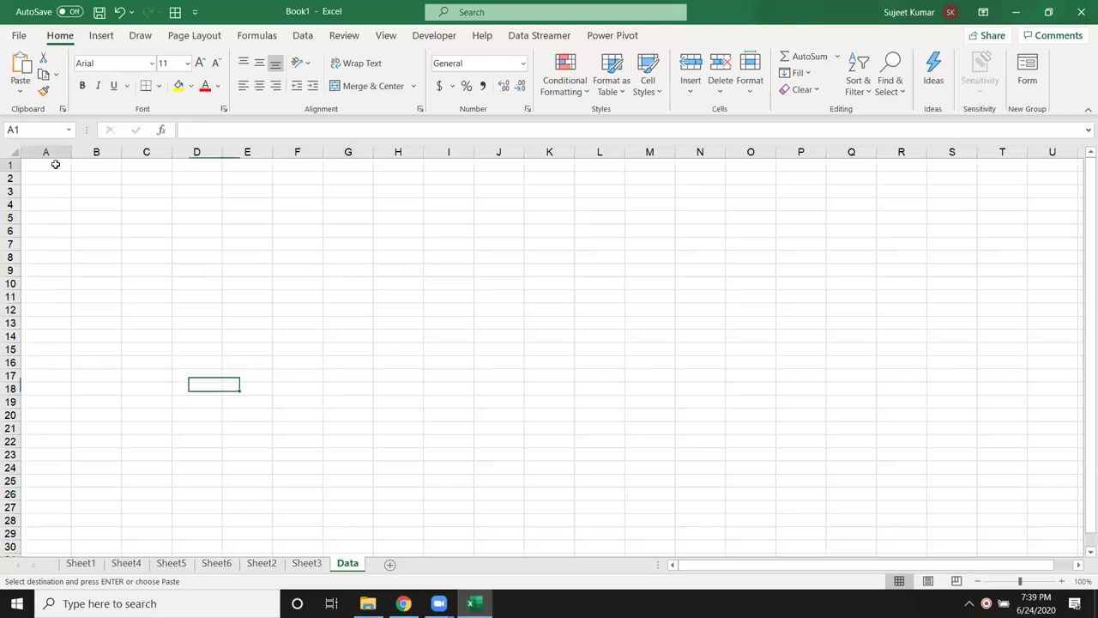
pyautogui.hotkey('ctrl', 'v')
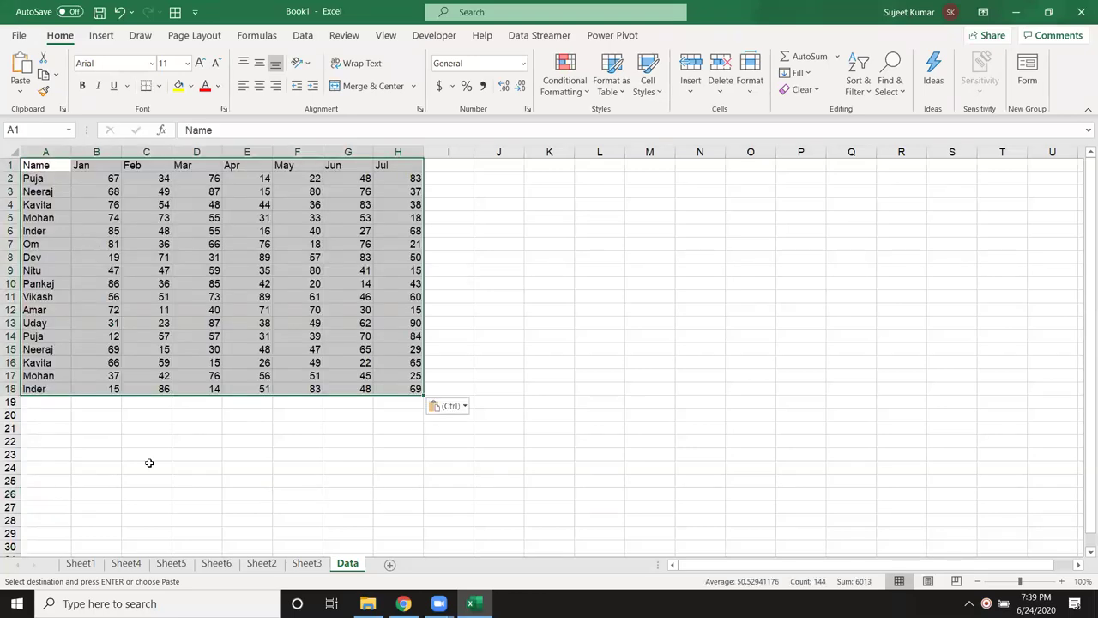
# Step: Select Sheet4's table and paste at A19 of Data, below the first table
pyautogui.click(126, 563)
pyautogui.moveTo(34, 165); pyautogui.dragTo(397, 383)
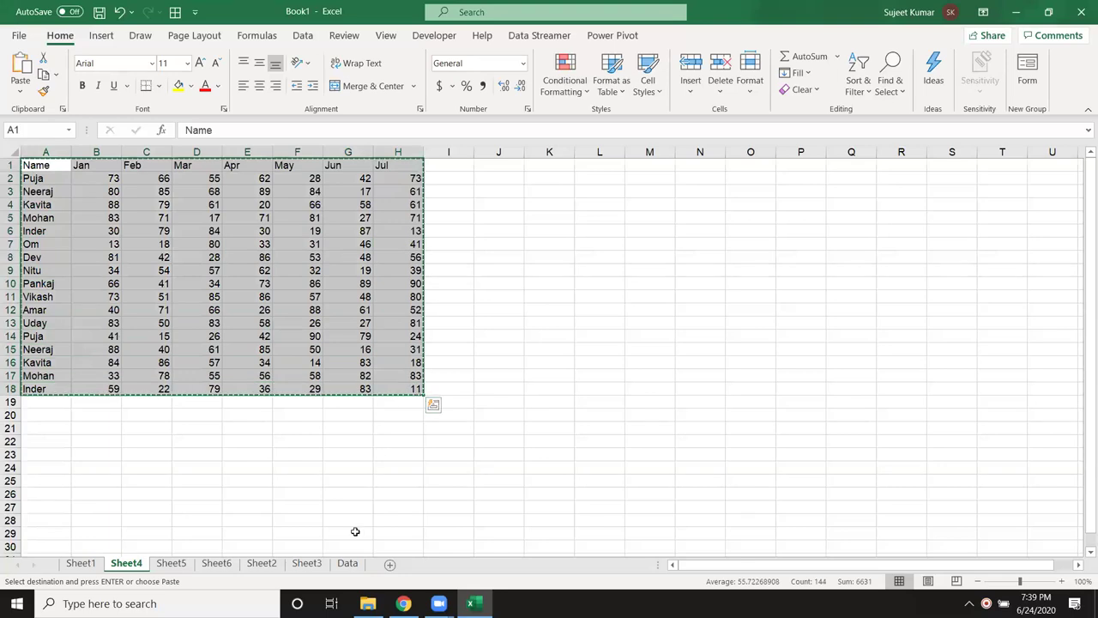
pyautogui.click(347, 562)
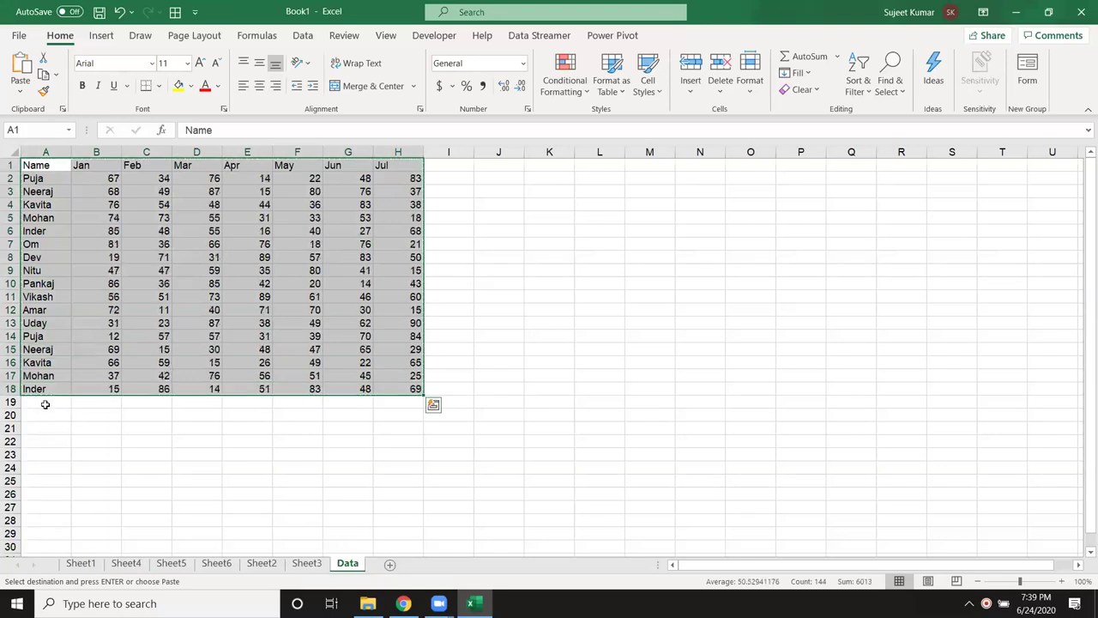
pyautogui.click(50, 404)
pyautogui.hotkey('ctrl', 'v')
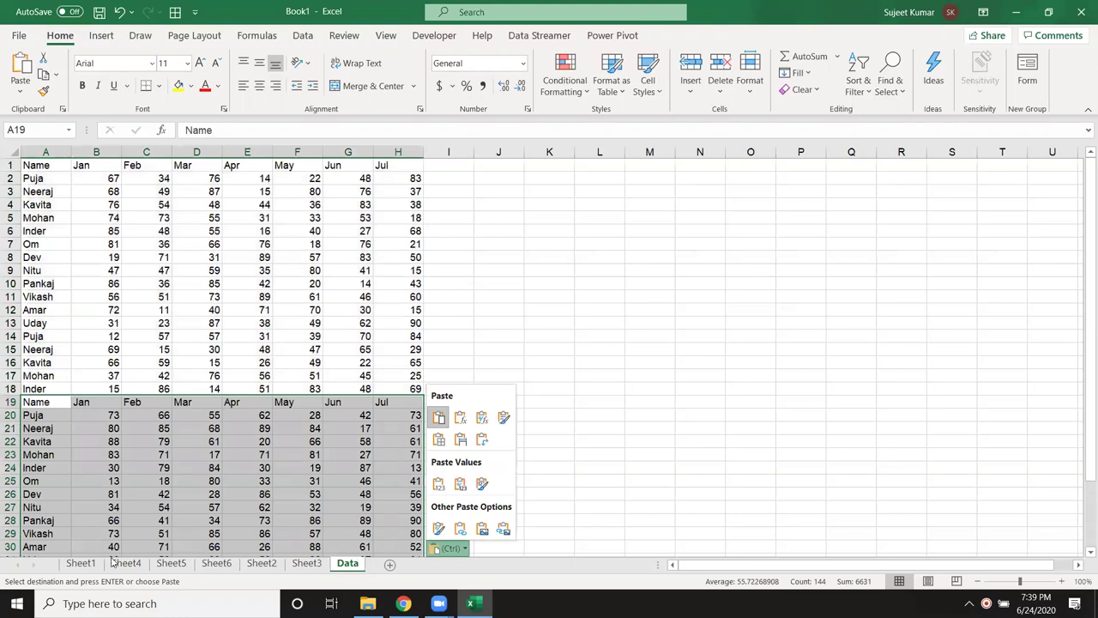
pyautogui.press('Escape')
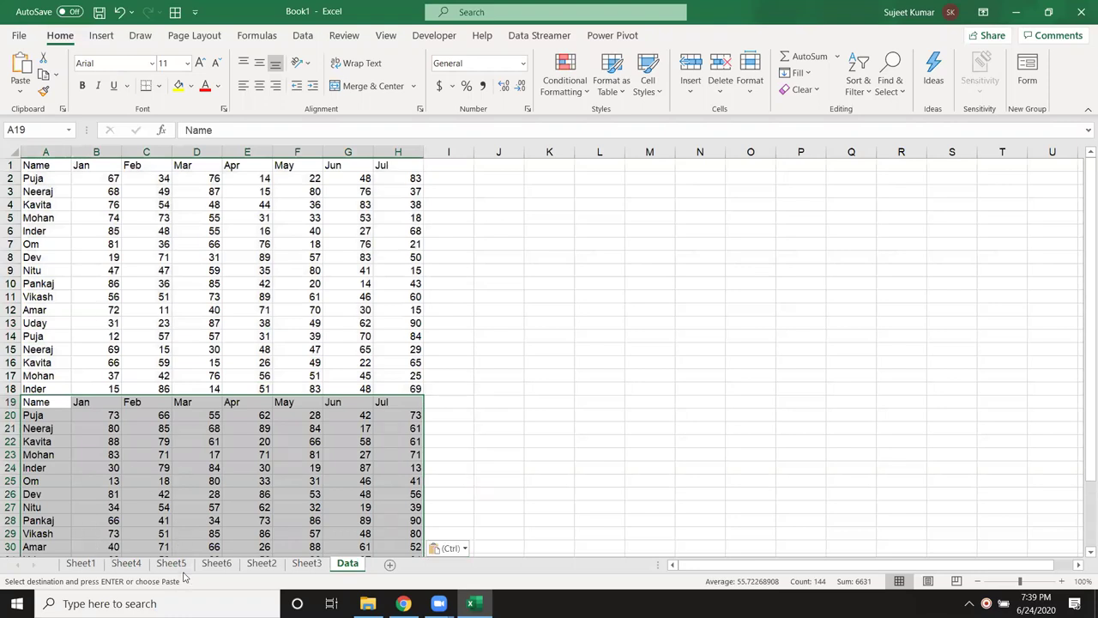
# Step: Copy Sheet5's table A1:H18 to A37 of Data, then select the whole Data worksheet
pyautogui.click(171, 563)
pyautogui.moveTo(39, 165)
pyautogui.mouseDown()
pyautogui.moveTo(383, 368)
pyautogui.moveTo(397, 390)
pyautogui.mouseUp()
pyautogui.hotkey('ctrl', 'c')
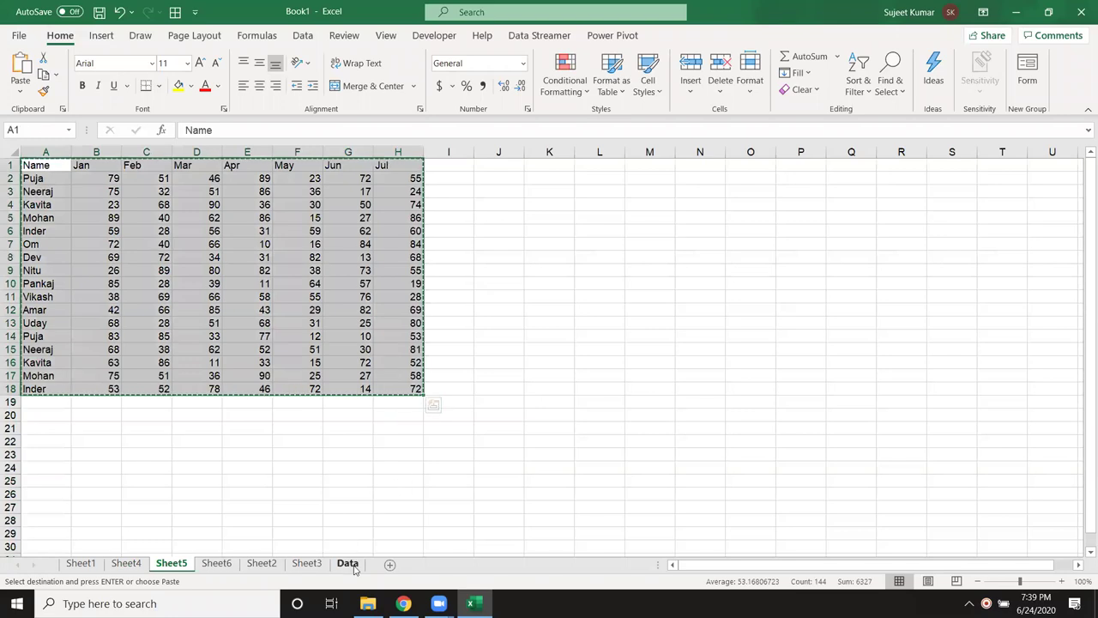
pyautogui.click(348, 564)
pyautogui.scroll(-5, 147, 443)
pyautogui.scroll(-1, 103, 421)
pyautogui.click(56, 409)
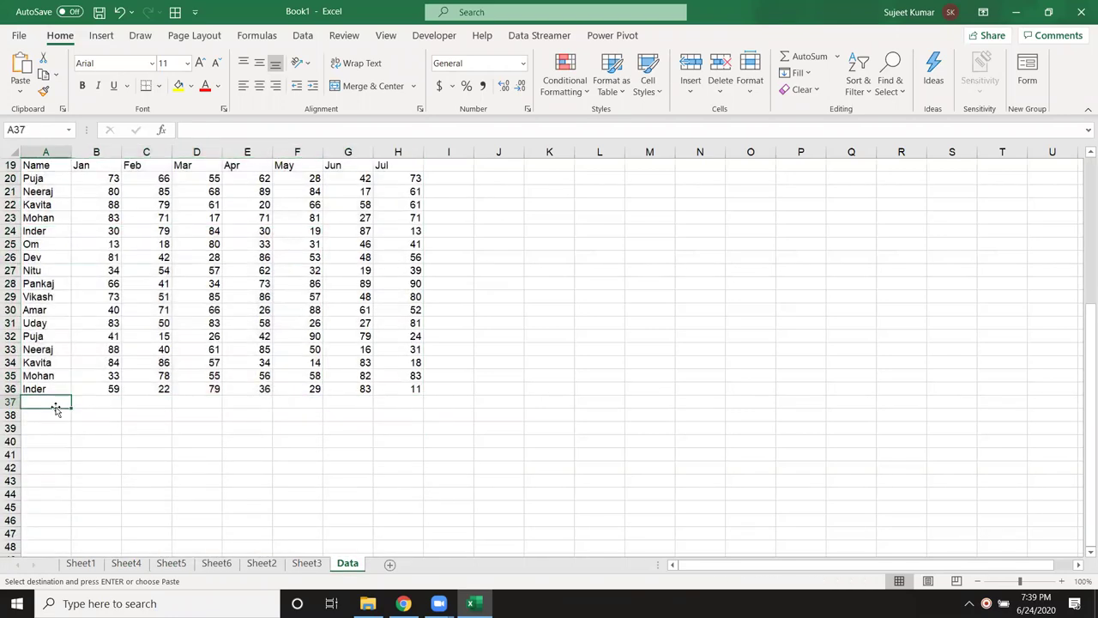
pyautogui.hotkey('ctrl', 'v')
pyautogui.scroll(6, 257, 281)
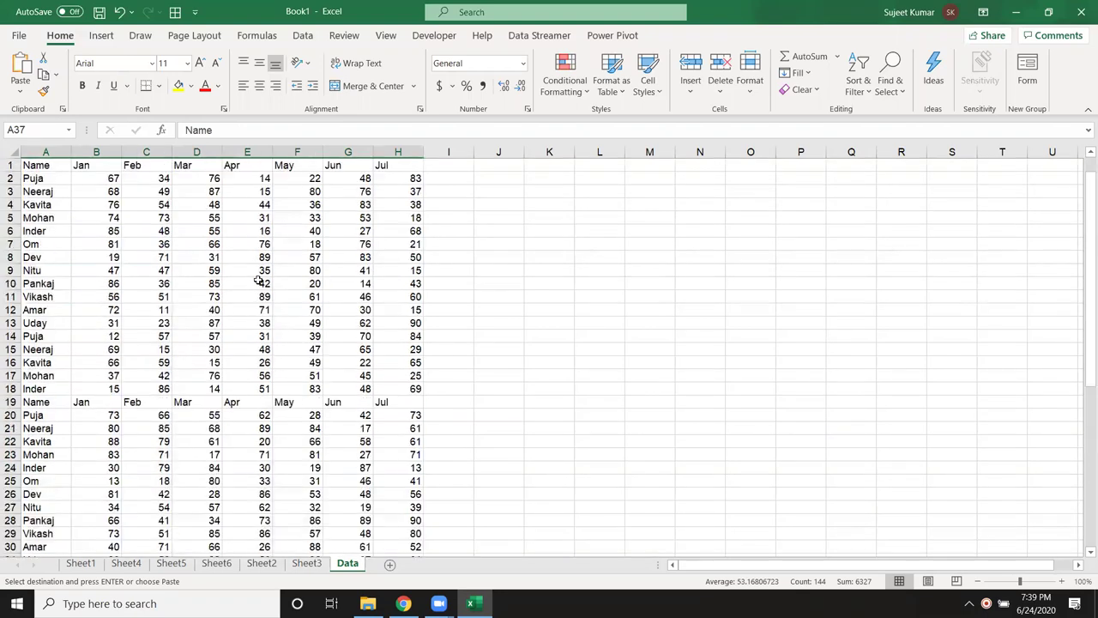
pyautogui.click(17, 154)
# Step: Delete all contents of the Data sheet, then return to the Sheet1 table
pyautogui.press('Delete')
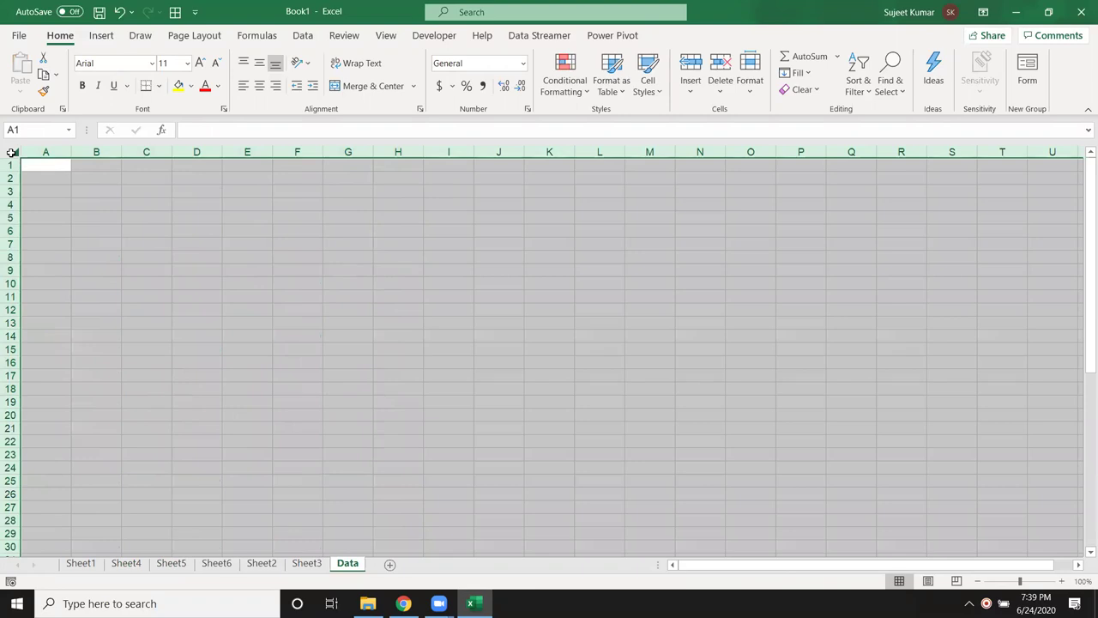
pyautogui.click(39, 166)
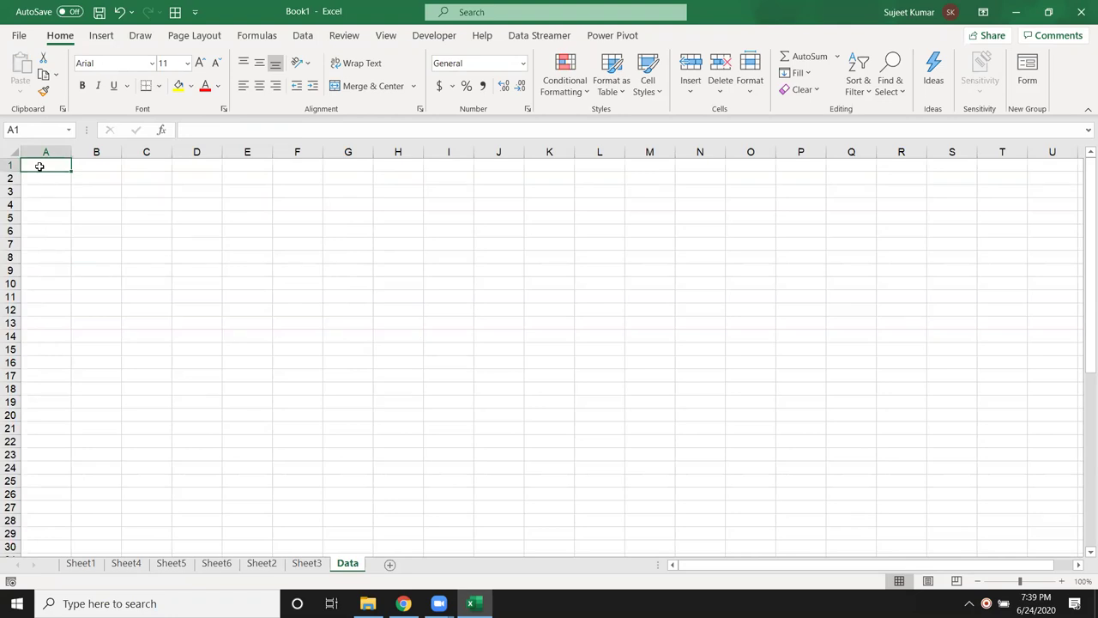
pyautogui.click(98, 573)
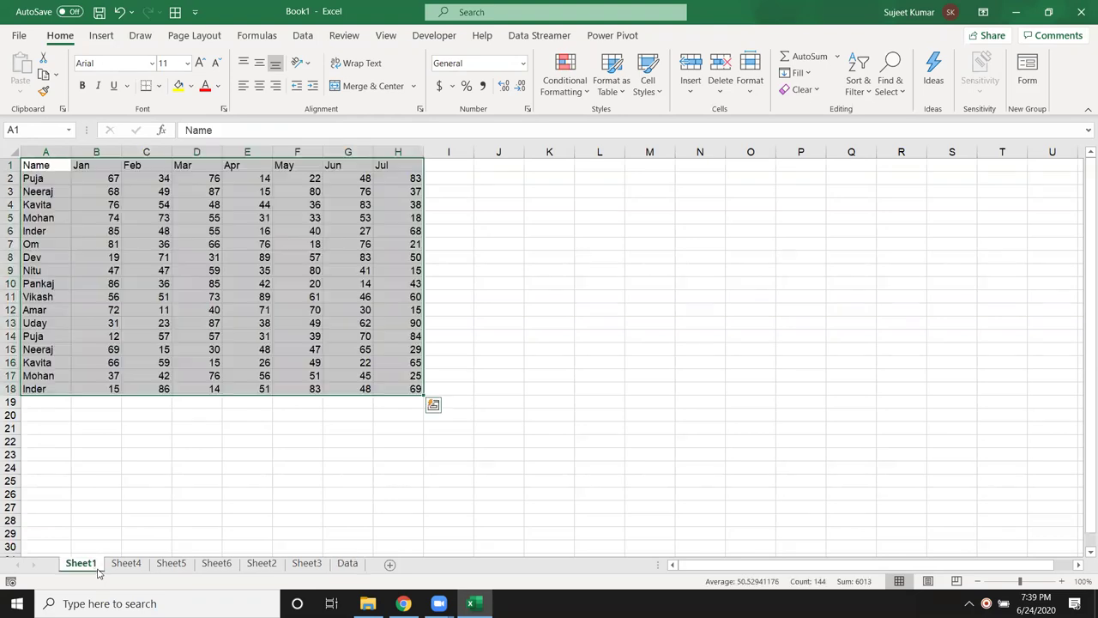
pyautogui.click(66, 260)
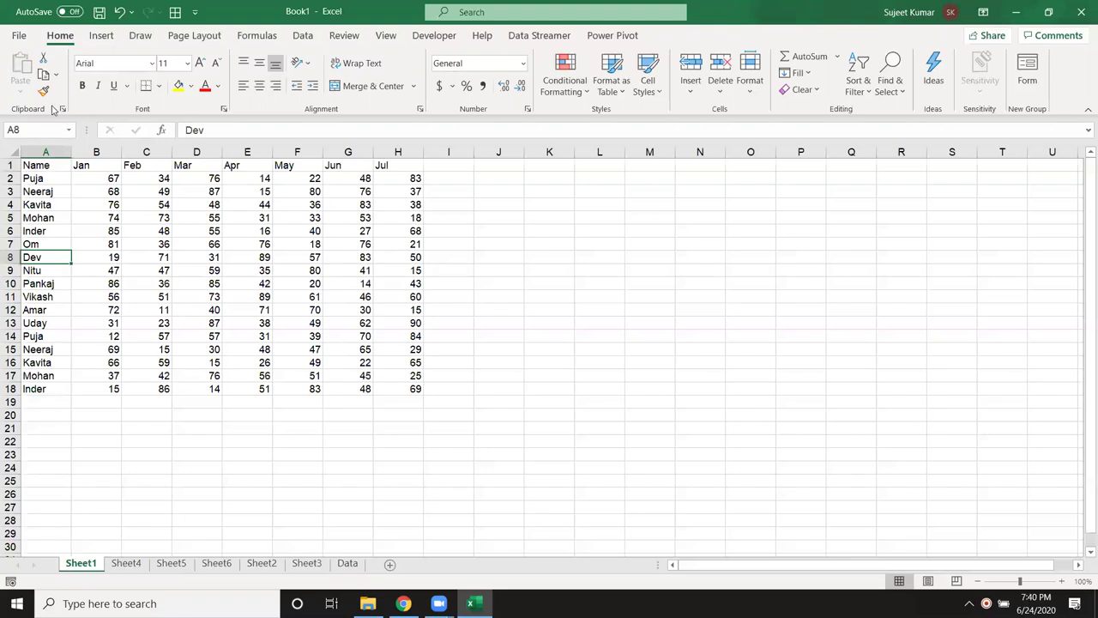
# Step: Show the Office Clipboard pane and collect the Sheet1, Sheet4 and Sheet5 tables into it
pyautogui.click(62, 110)
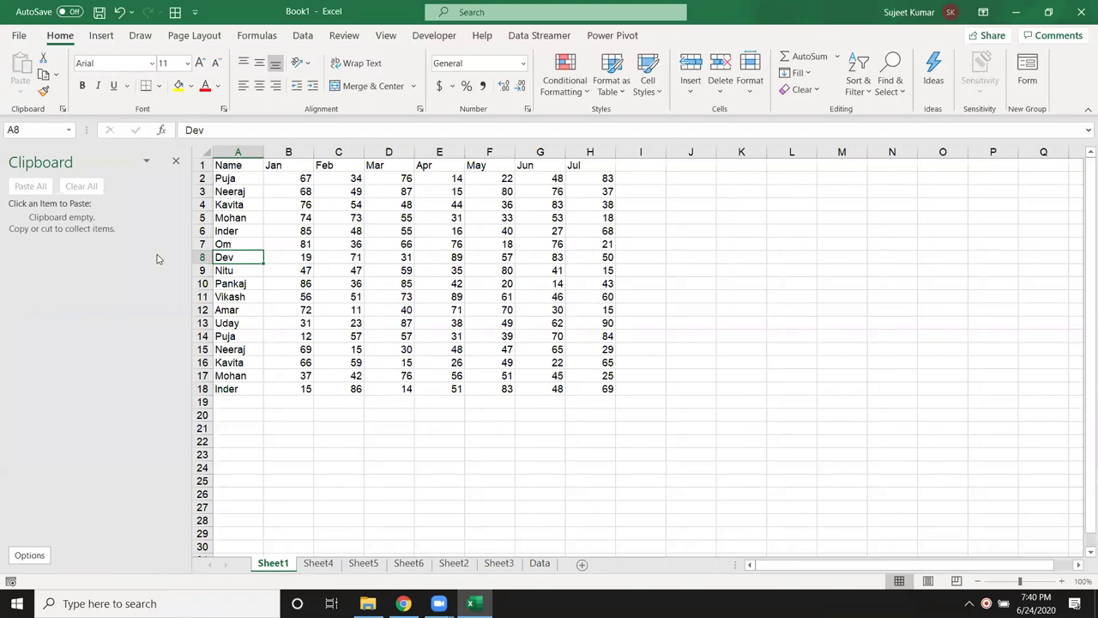
pyautogui.click(230, 176)
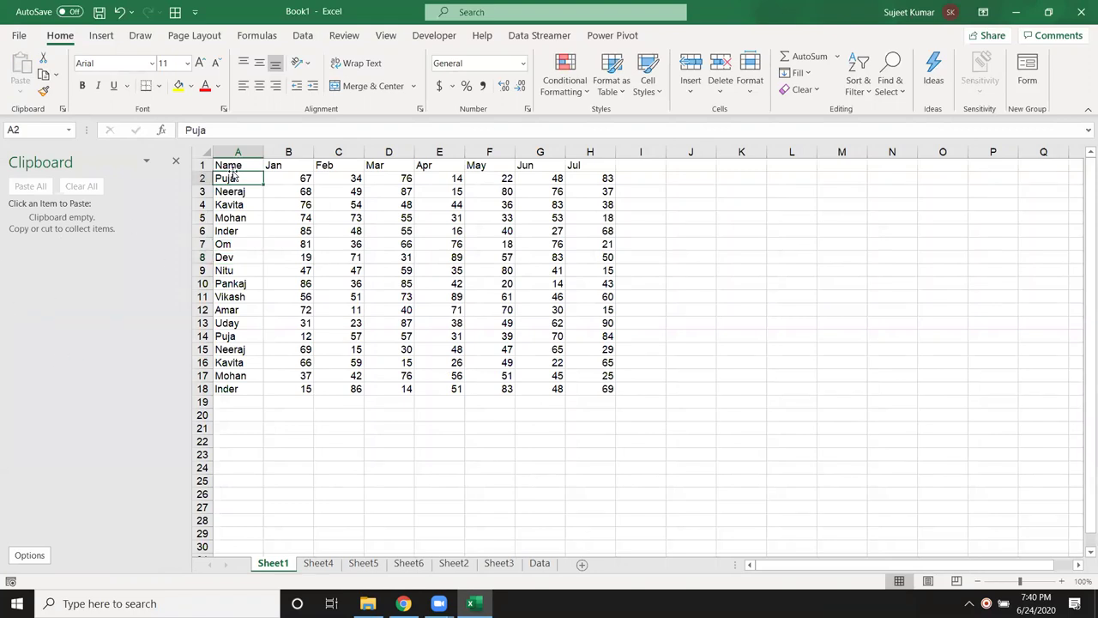
pyautogui.hotkey('ctrl', 'a')
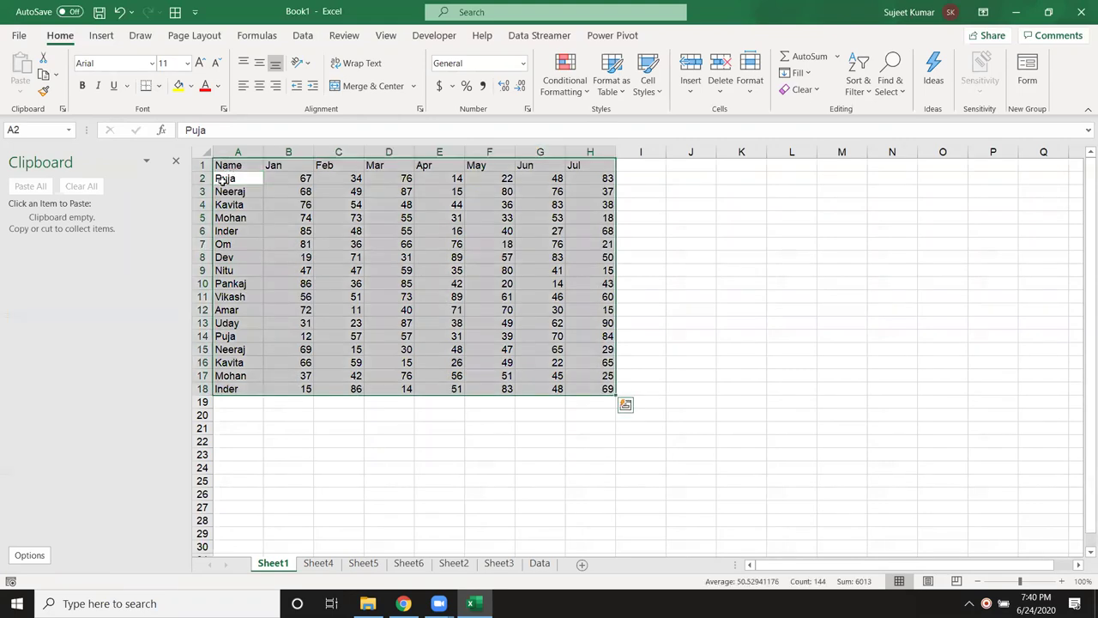
pyautogui.hotkey('ctrl', 'c')
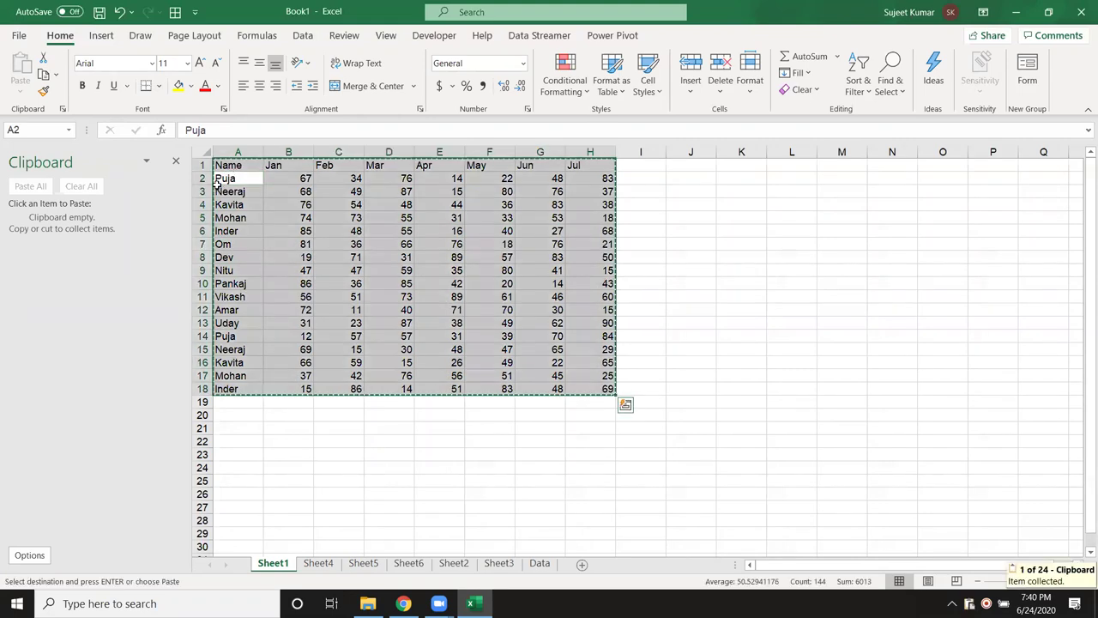
pyautogui.click(330, 564)
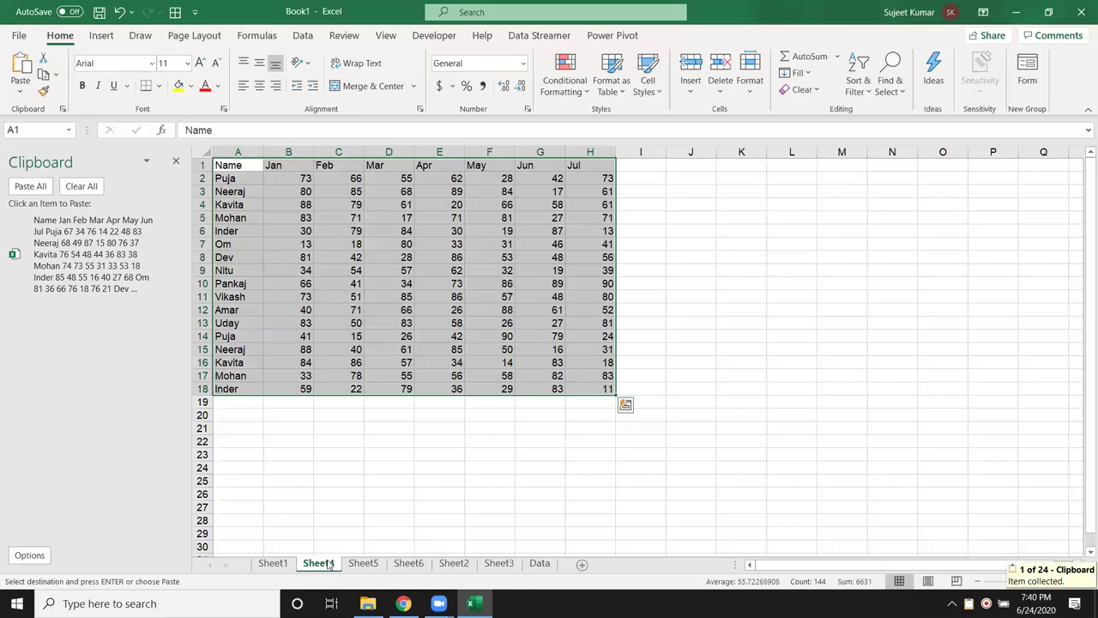
pyautogui.hotkey('ctrl', 'c')
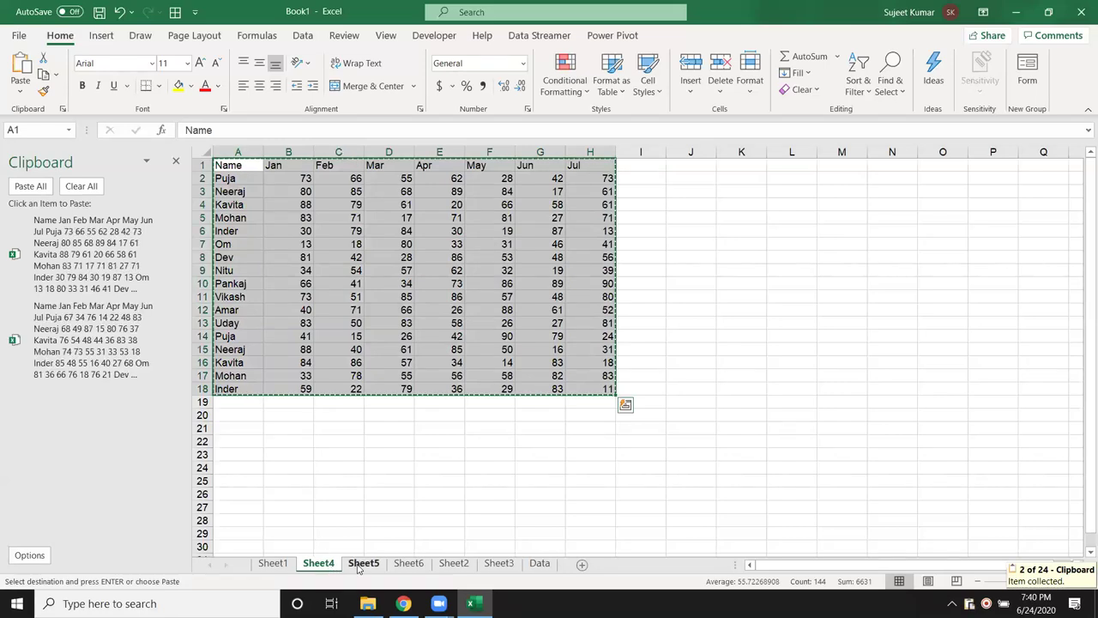
pyautogui.click(362, 564)
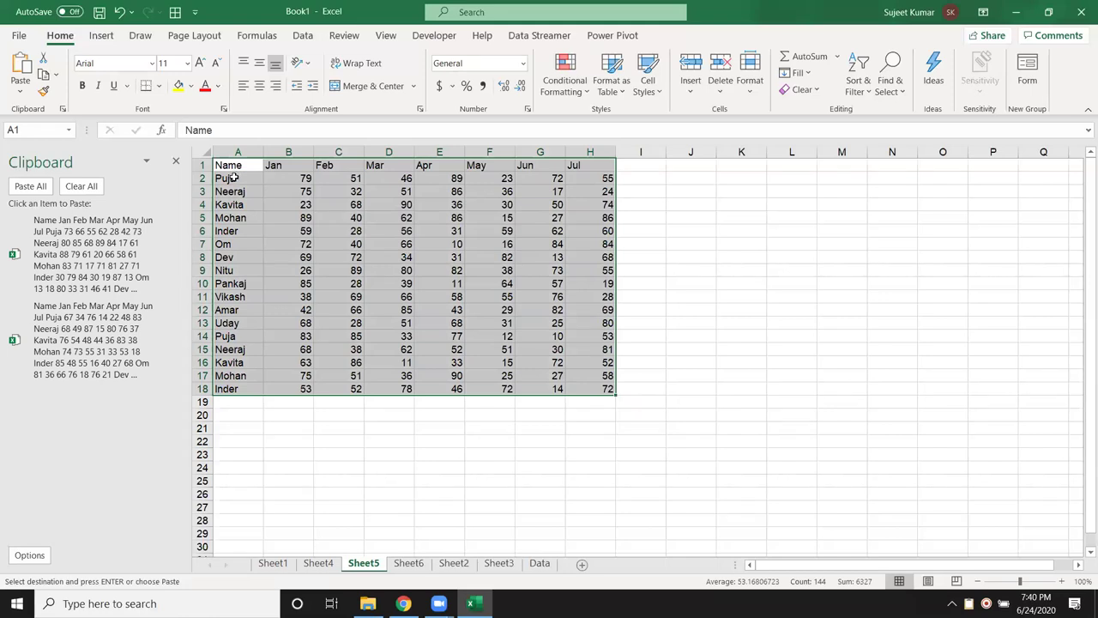
pyautogui.hotkey('ctrl', 'c')
# Step: Collect the Sheet6, Sheet2 and Sheet3 tables into the clipboard, then go to Data
pyautogui.hotkey('ctrl', 'pagedown')
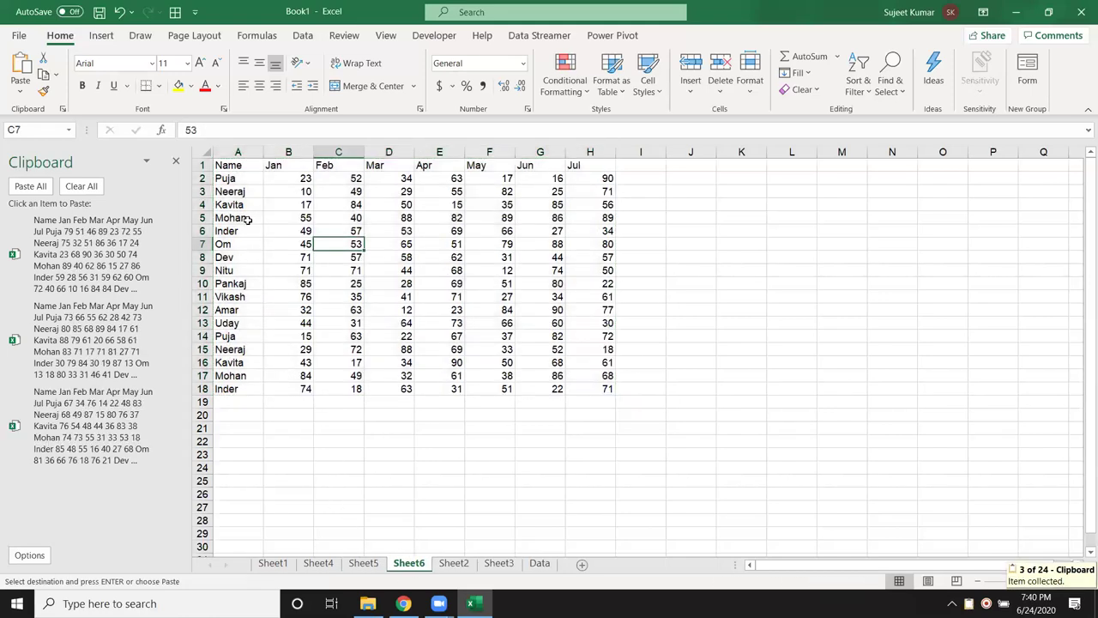
pyautogui.click(228, 165)
pyautogui.hotkey('ctrl', 'a')
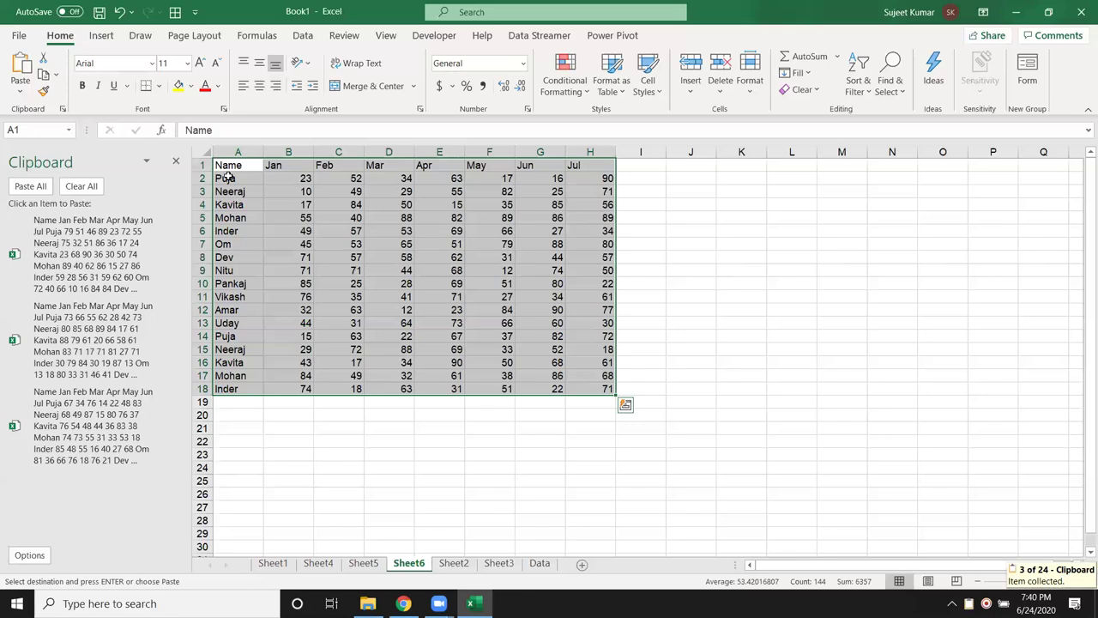
pyautogui.hotkey('ctrl', 'c')
pyautogui.hotkey('ctrl', 'pagedown')
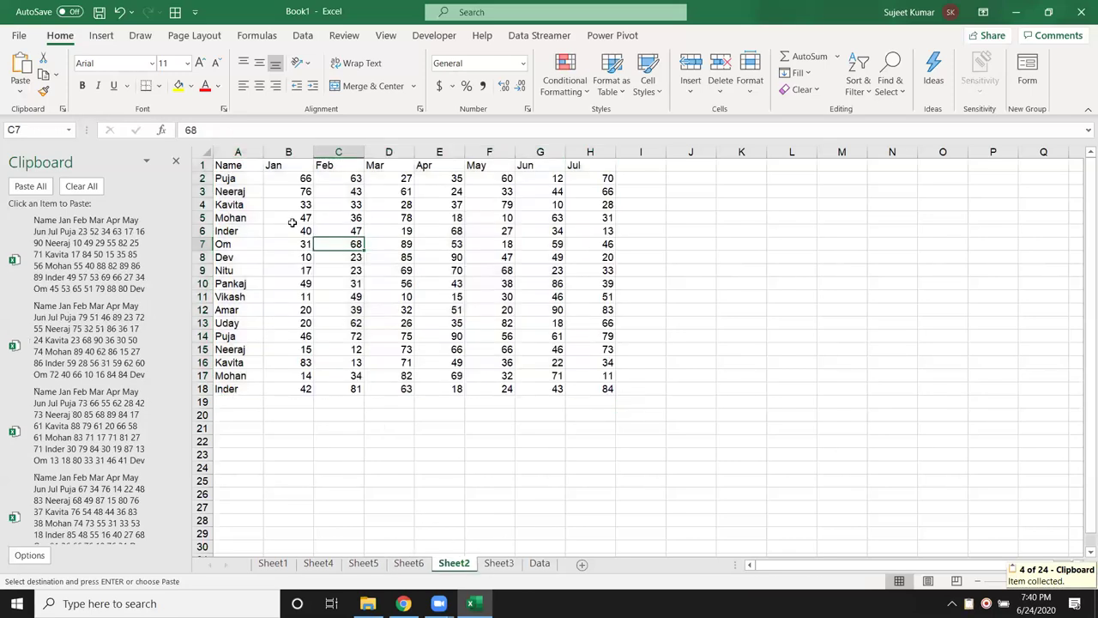
pyautogui.hotkey('ctrl', 'a')
pyautogui.hotkey('ctrl', 'c')
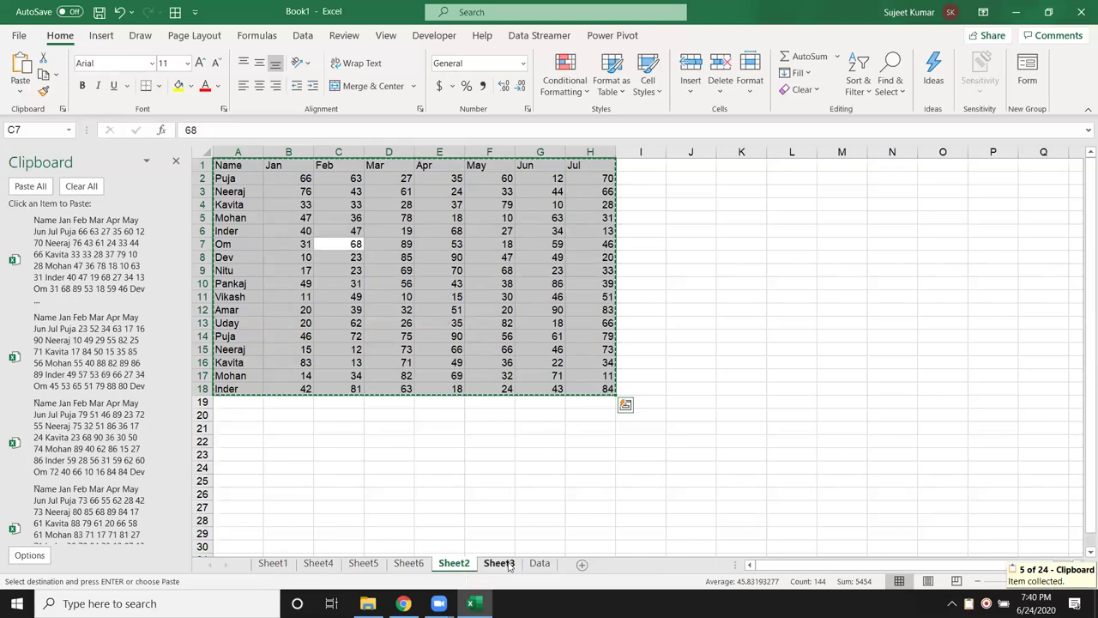
pyautogui.click(500, 563)
pyautogui.hotkey('ctrl', 'a')
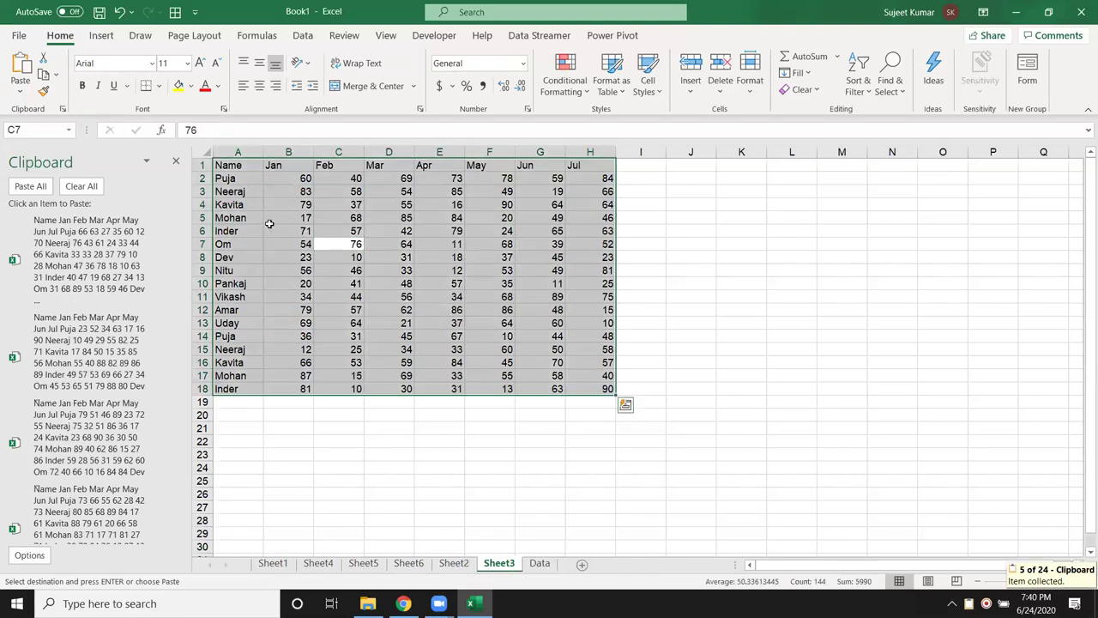
pyautogui.hotkey('ctrl', 'c')
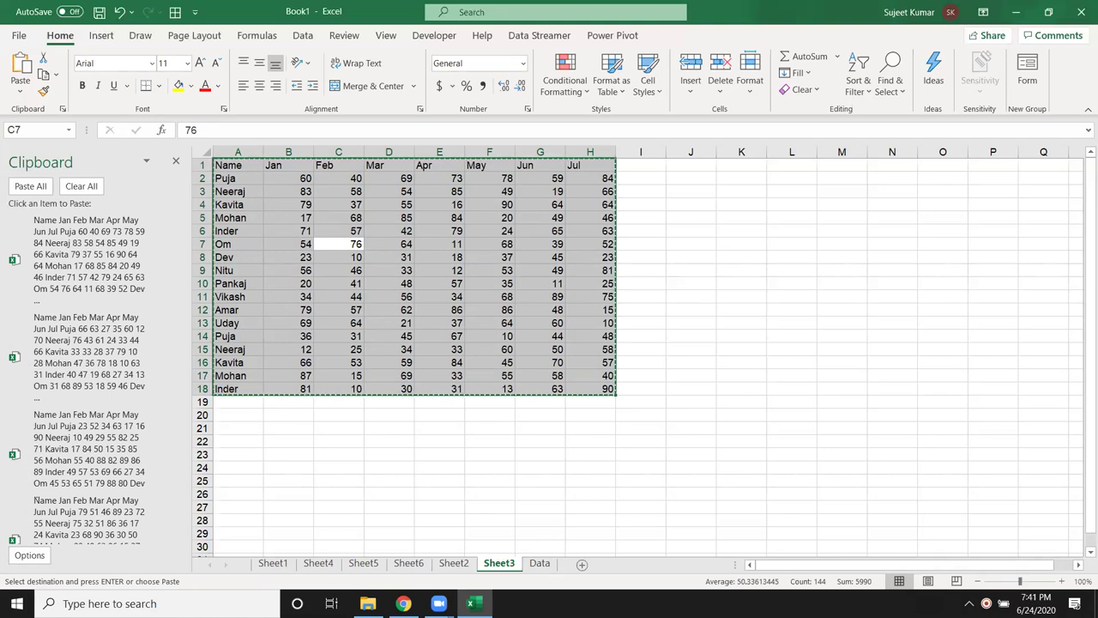
pyautogui.click(540, 566)
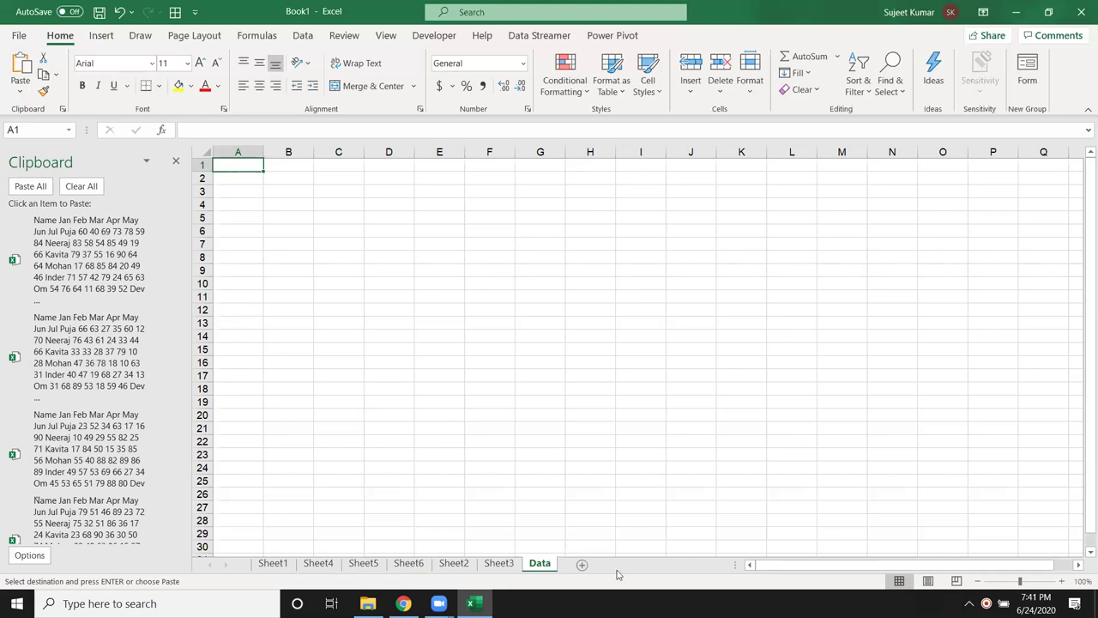
# Step: Paste All six collected tables into Data starting at A1, then scroll back to row 1
pyautogui.scroll(-3, 195, 399)
pyautogui.scroll(3, 194, 399)
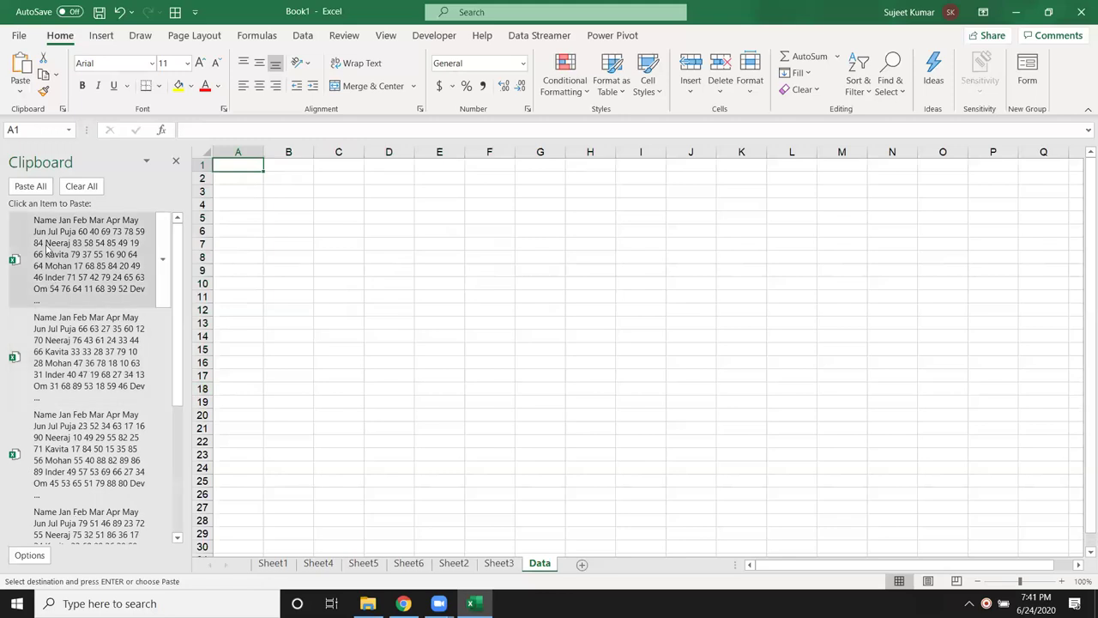
pyautogui.click(37, 188)
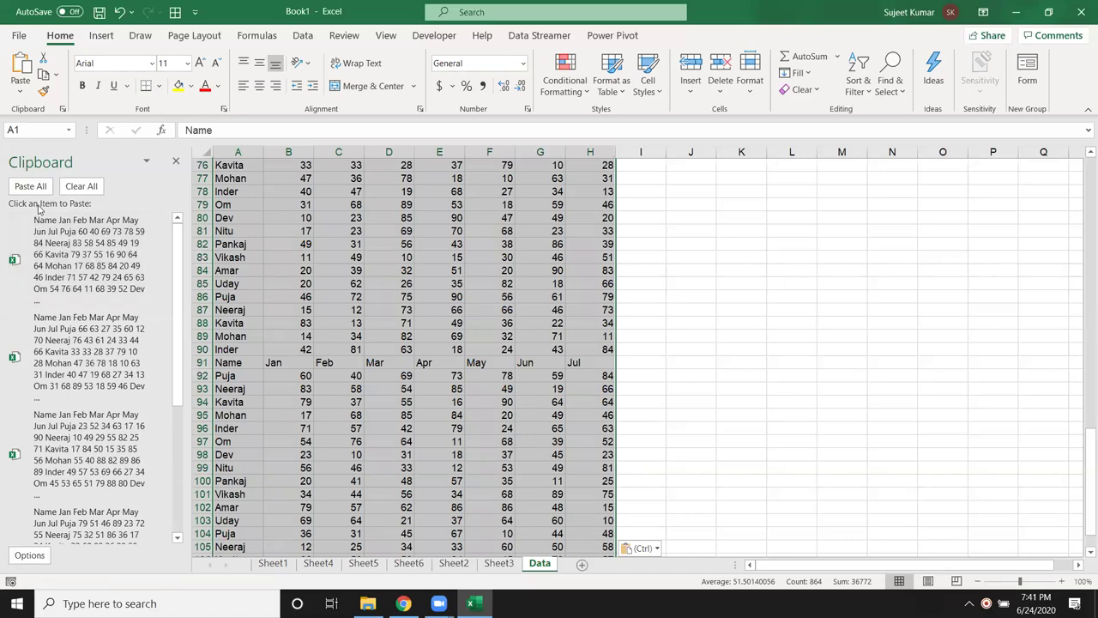
pyautogui.scroll(8, 304, 222)
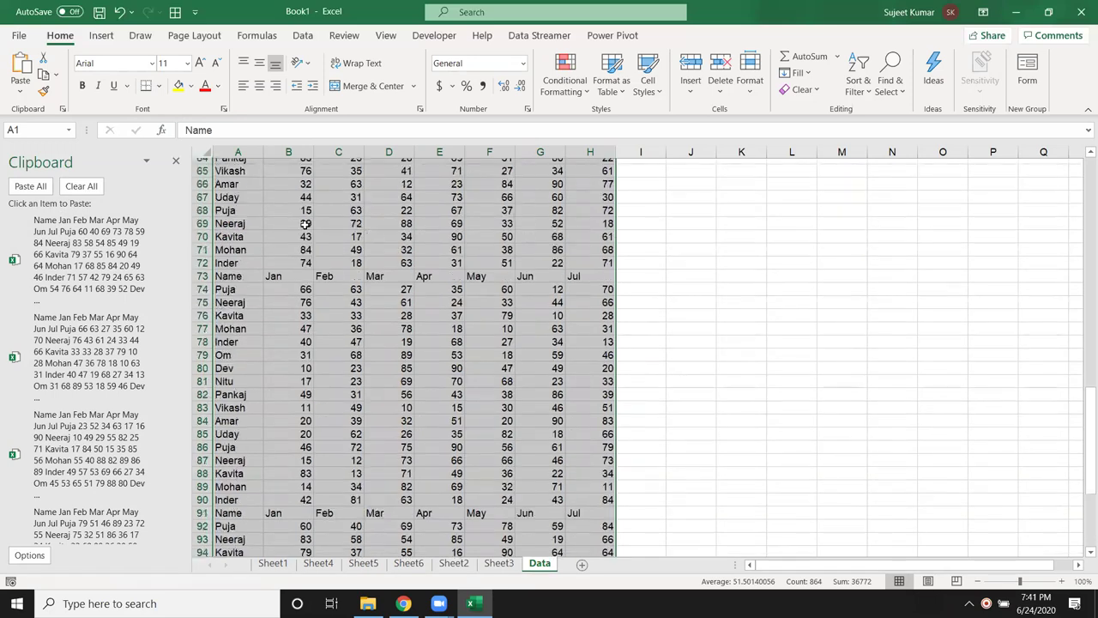
pyautogui.scroll(2, 305, 221)
pyautogui.scroll(2, 304, 221)
pyautogui.scroll(3, 305, 222)
pyautogui.scroll(5, 305, 222)
pyautogui.scroll(4, 305, 223)
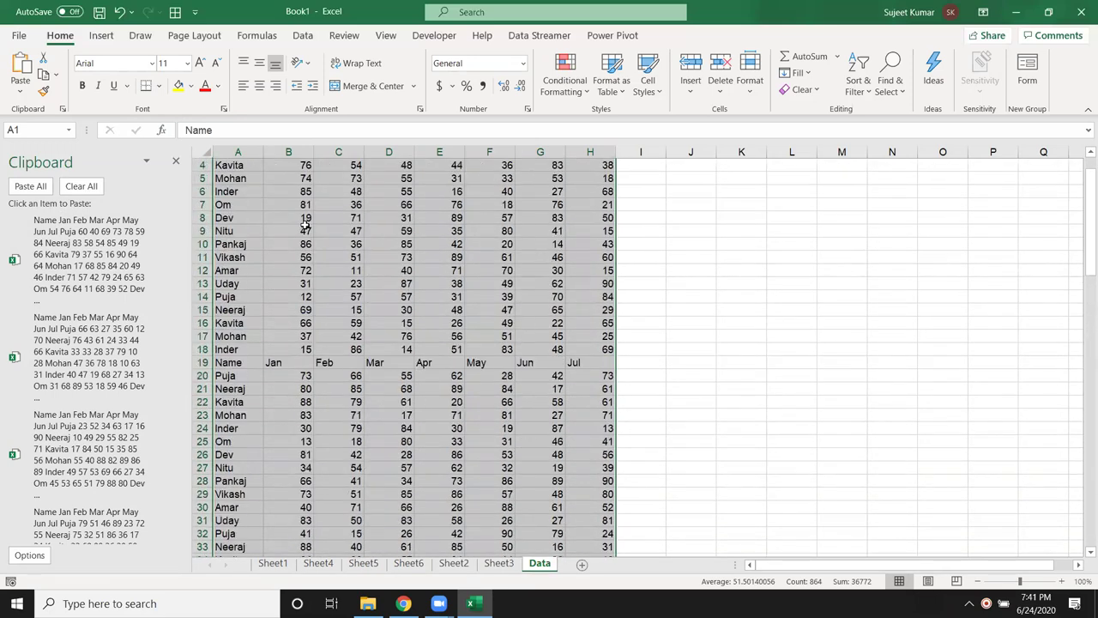
pyautogui.scroll(1, 305, 223)
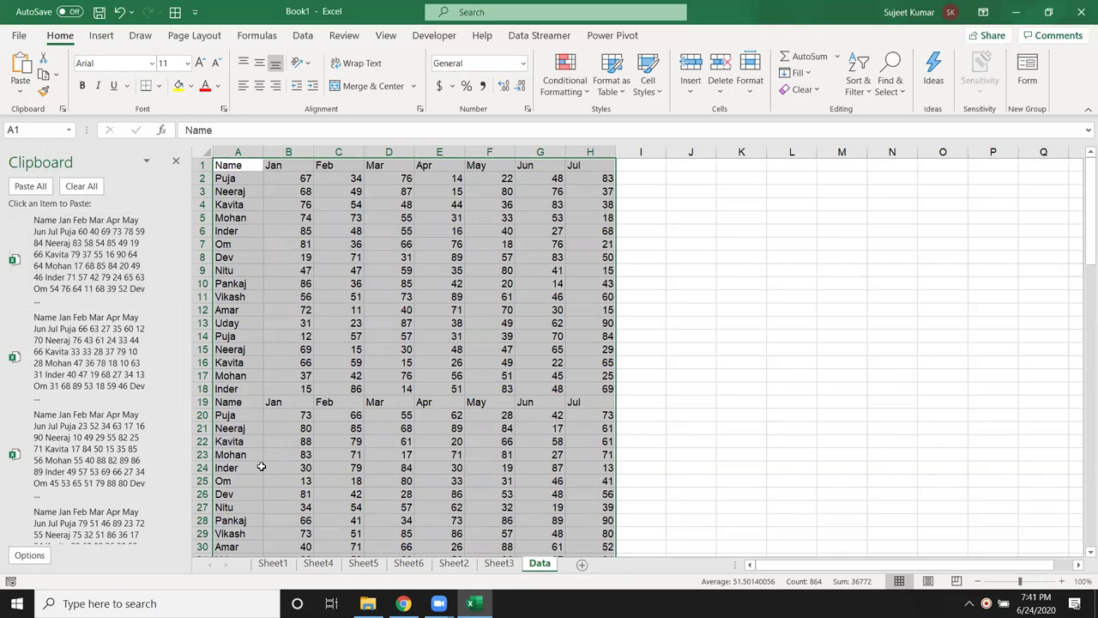
# Step: Empty the Office Clipboard with Clear All
pyautogui.click(273, 563)
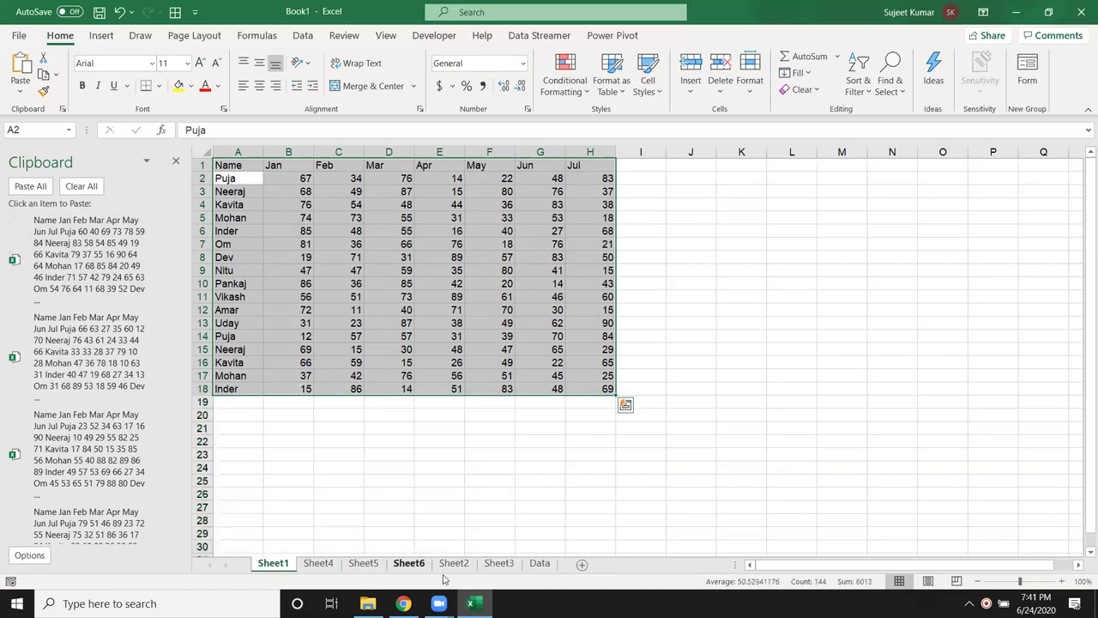
pyautogui.click(537, 566)
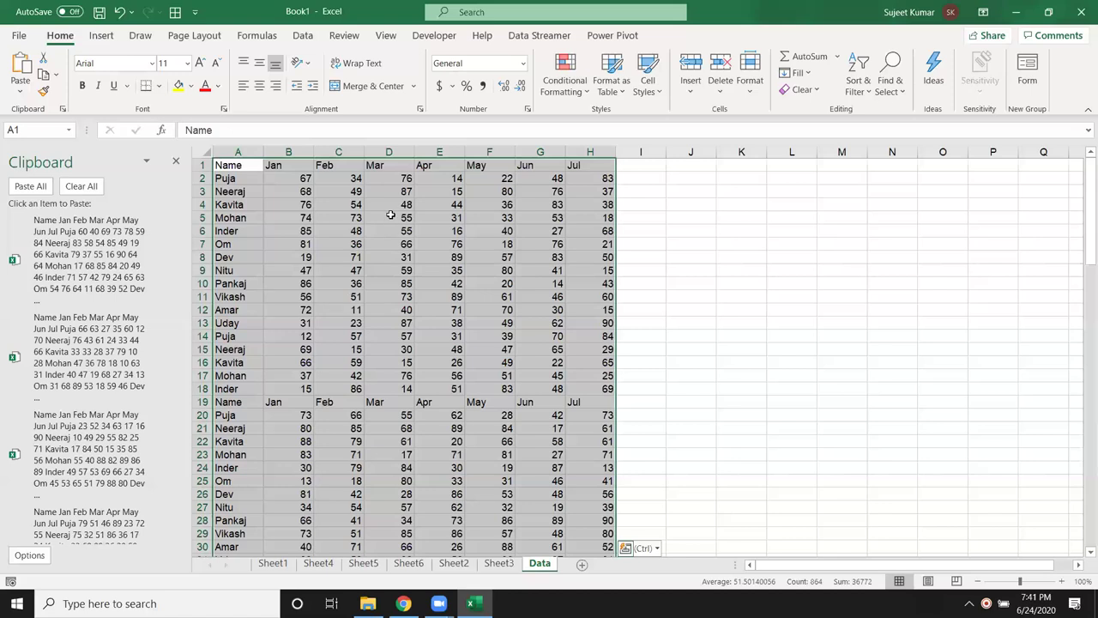
pyautogui.click(272, 564)
pyautogui.moveTo(229, 179); pyautogui.dragTo(598, 392)
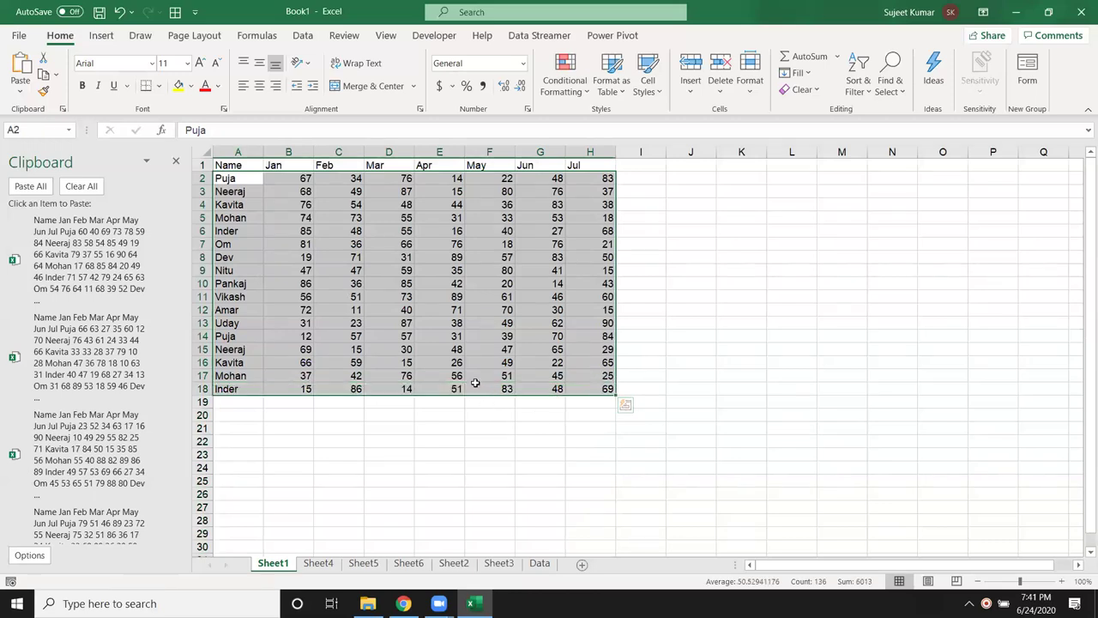
pyautogui.click(82, 188)
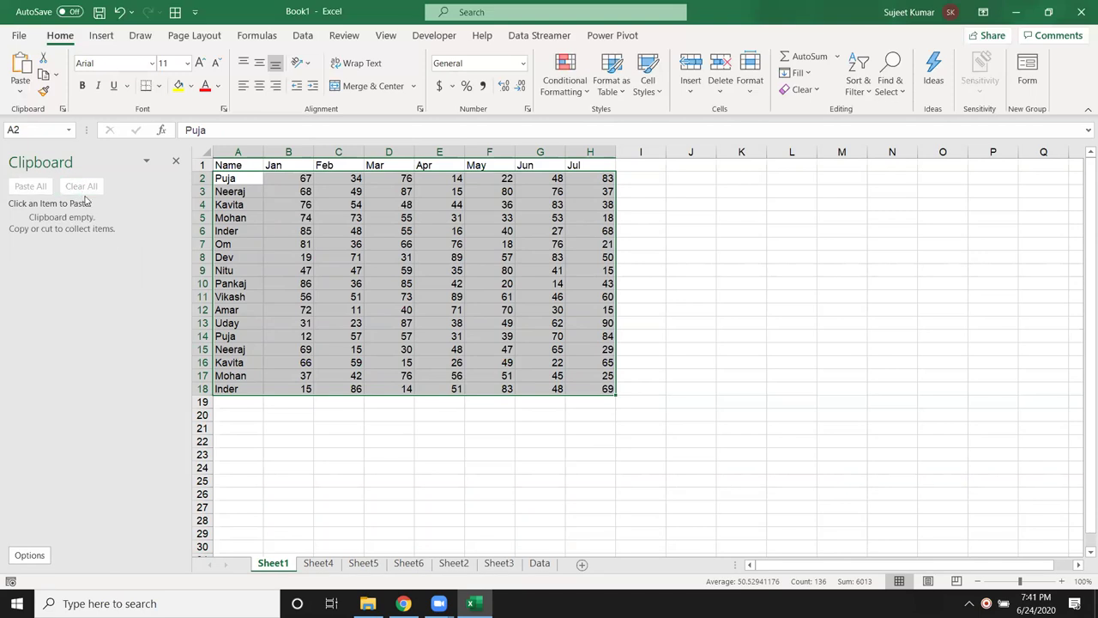
# Step: Select columns A:H on the Data sheet and delete the stacked tables
pyautogui.click(540, 563)
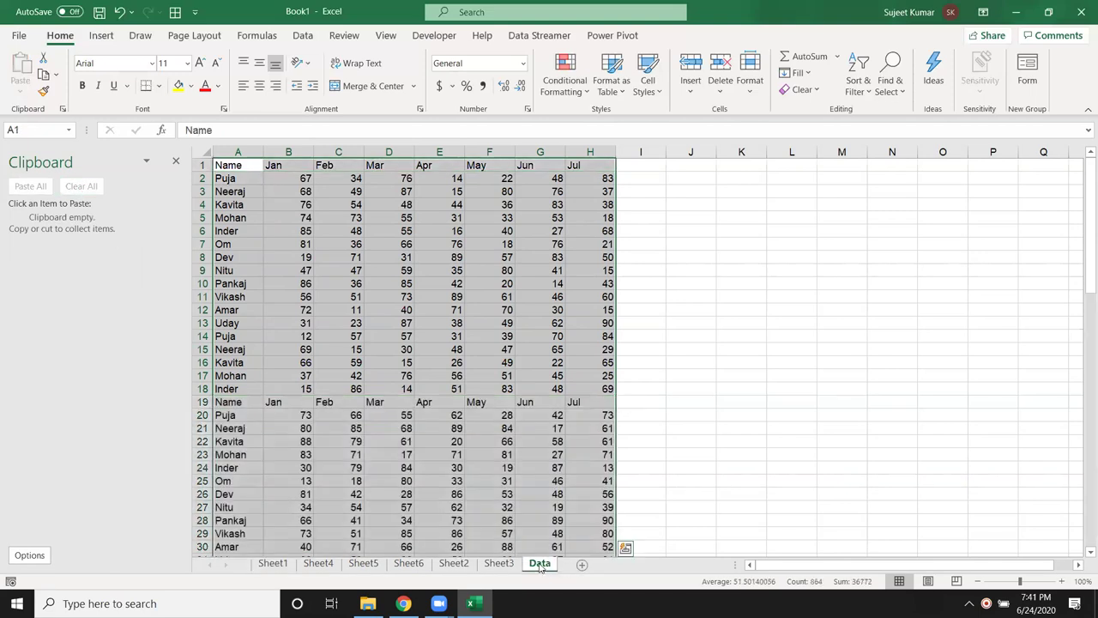
pyautogui.click(239, 152)
pyautogui.moveTo(269, 162); pyautogui.dragTo(583, 198)
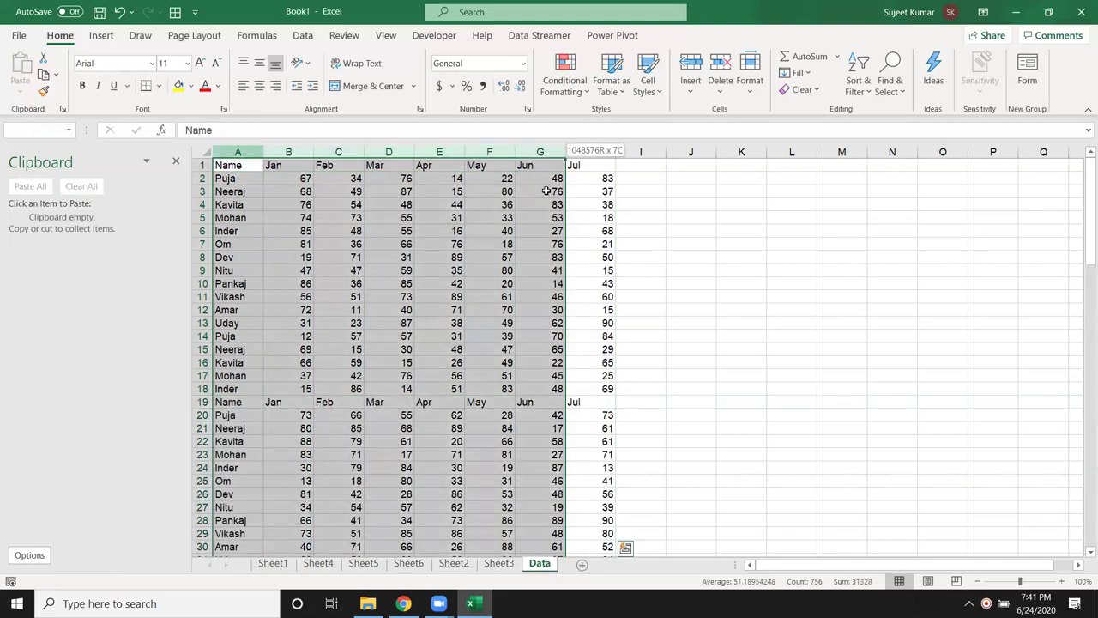
pyautogui.press('Delete')
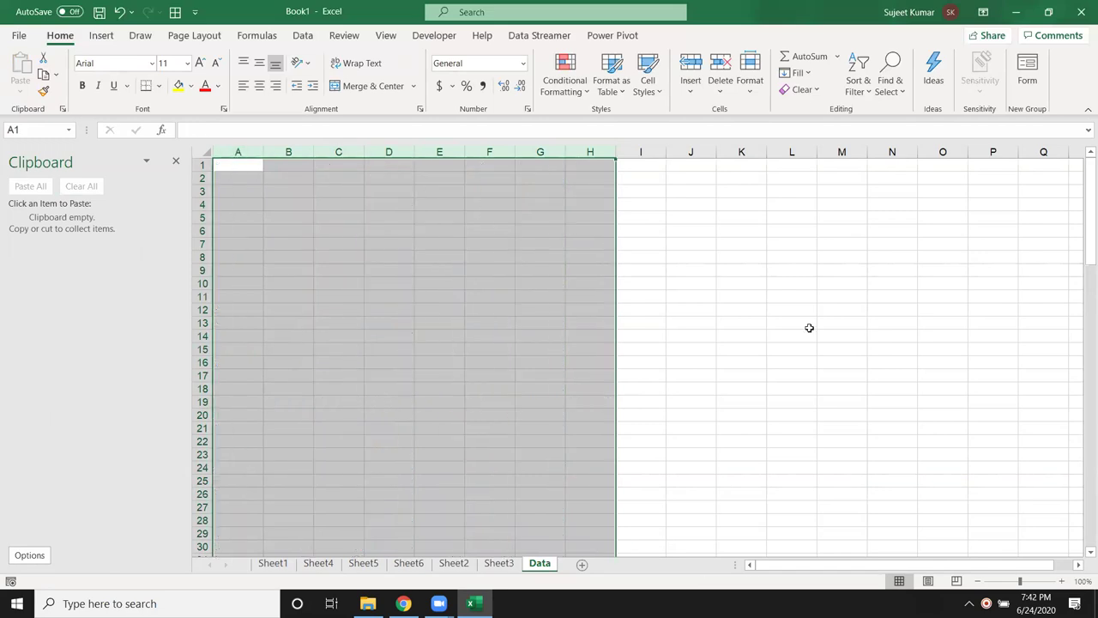
# Step: In a new Chrome tab, search Google for 'power query power bi functions'
pyautogui.click(403, 603)
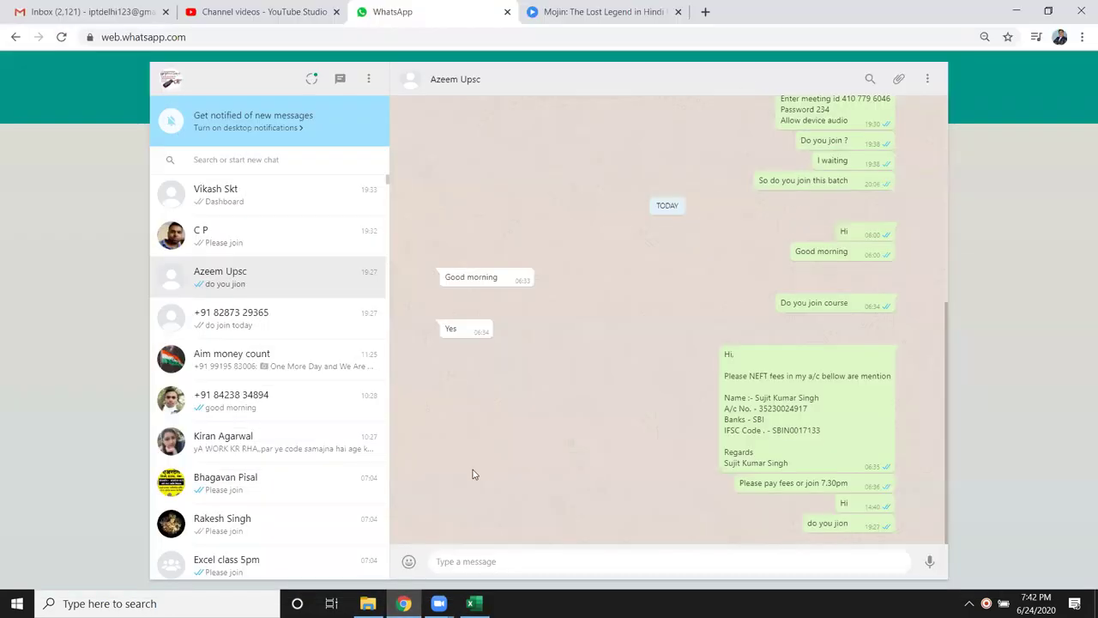
pyautogui.click(704, 12)
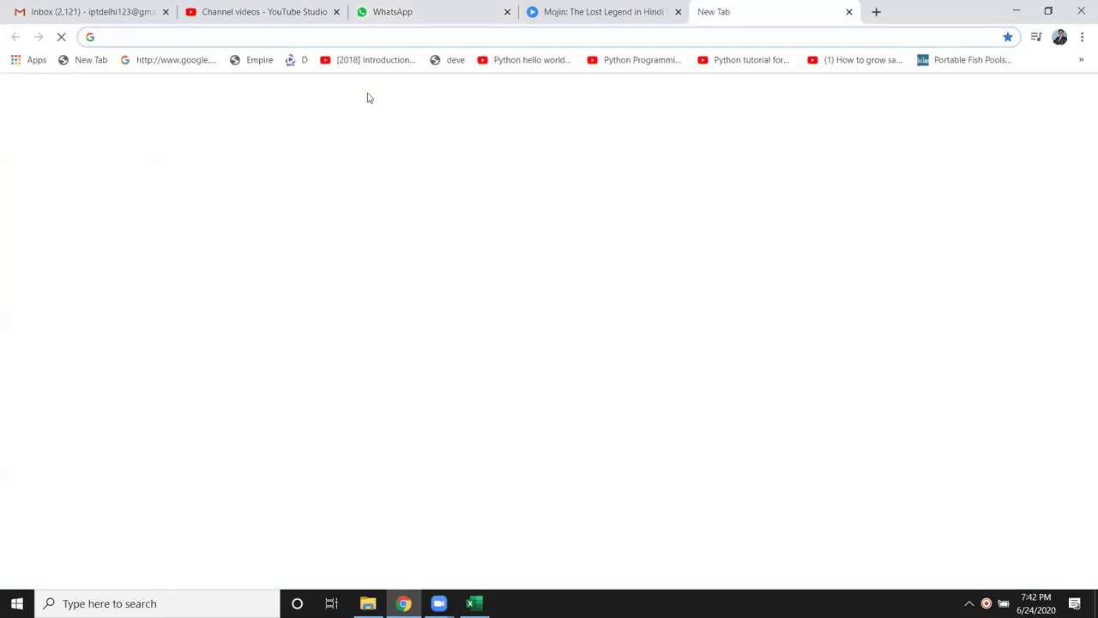
pyautogui.write('goo')
pyautogui.press('Return')
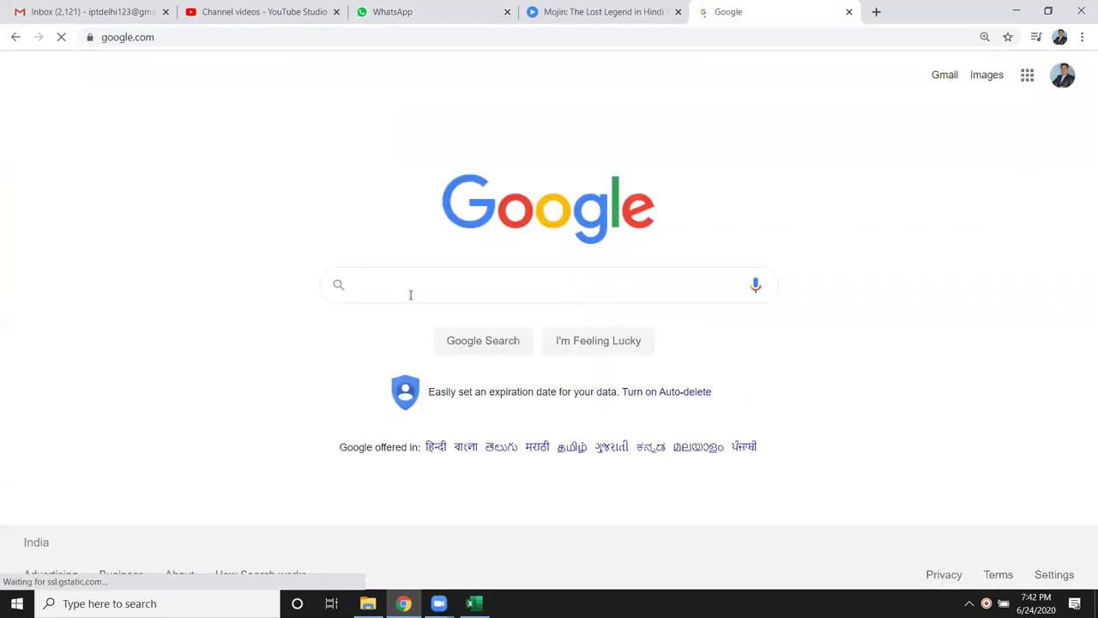
pyautogui.write('Po')
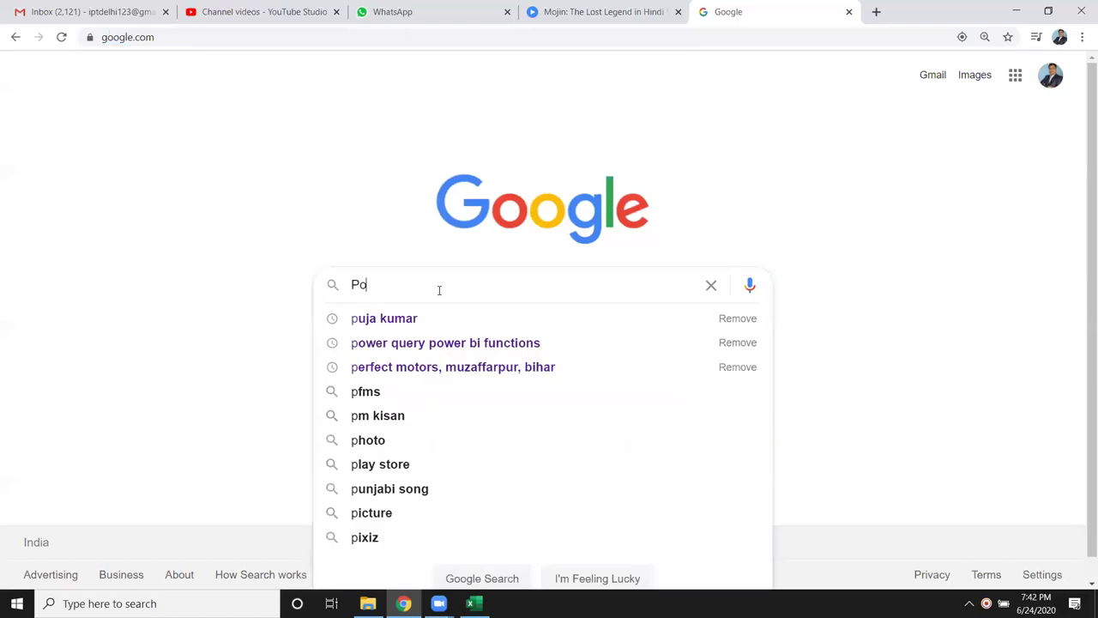
pyautogui.write('we')
pyautogui.press('Down')
pyautogui.press('Return')
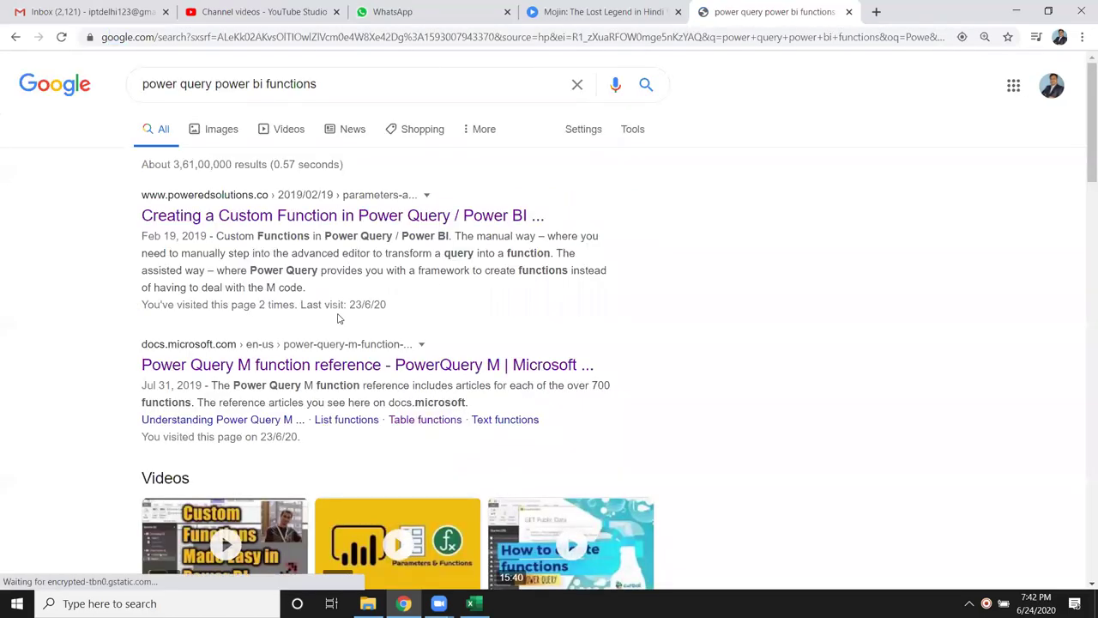
# Step: Copy three result titles, including 'Power Query M formula language reference', then return to Excel
pyautogui.scroll(-4, 335, 324)
pyautogui.scroll(4, 240, 340)
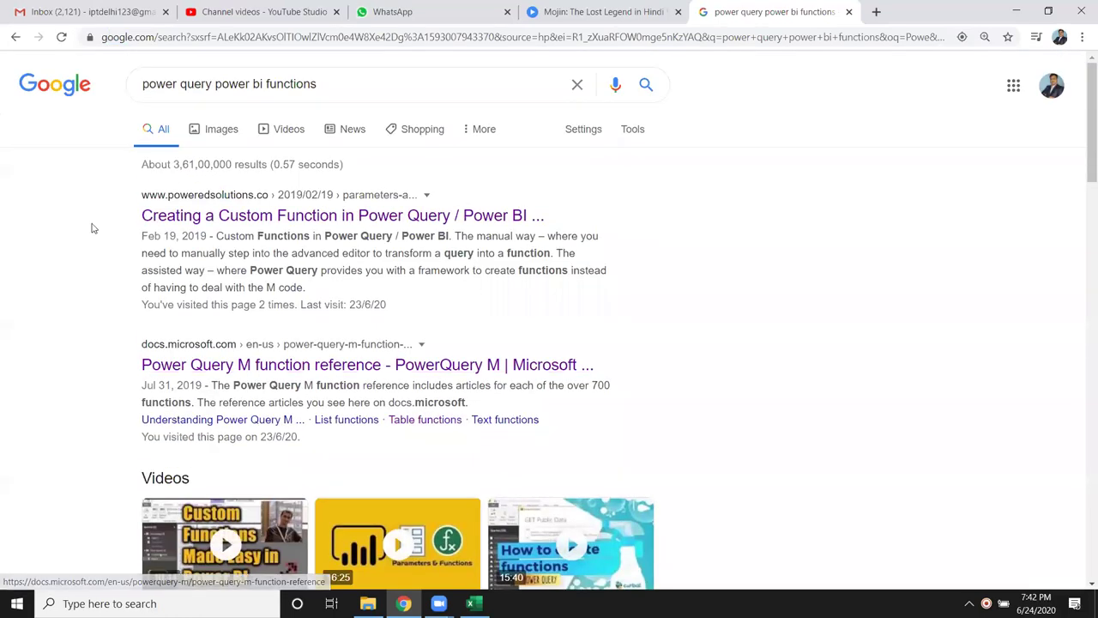
pyautogui.moveTo(129, 218); pyautogui.dragTo(536, 220)
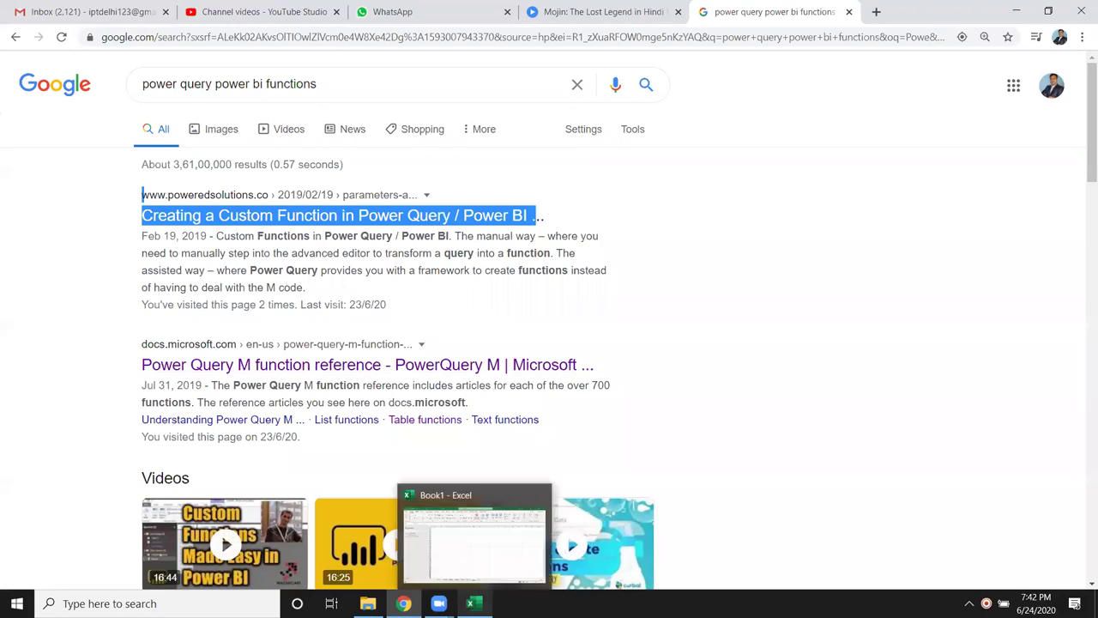
pyautogui.moveTo(225, 542)
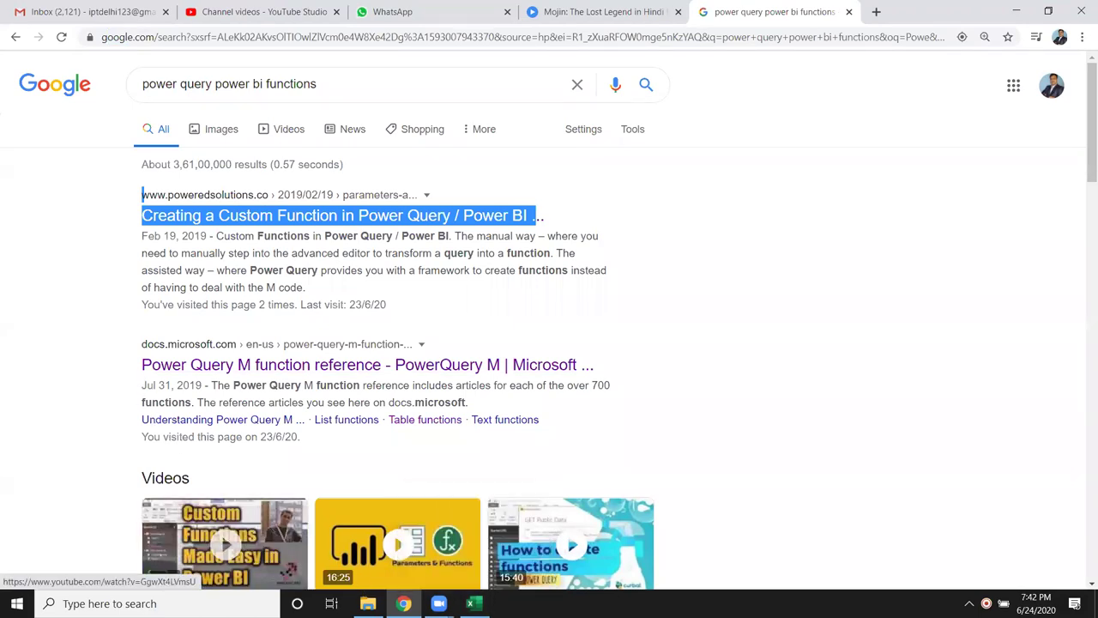
pyautogui.hotkey('alt', 'Tab')
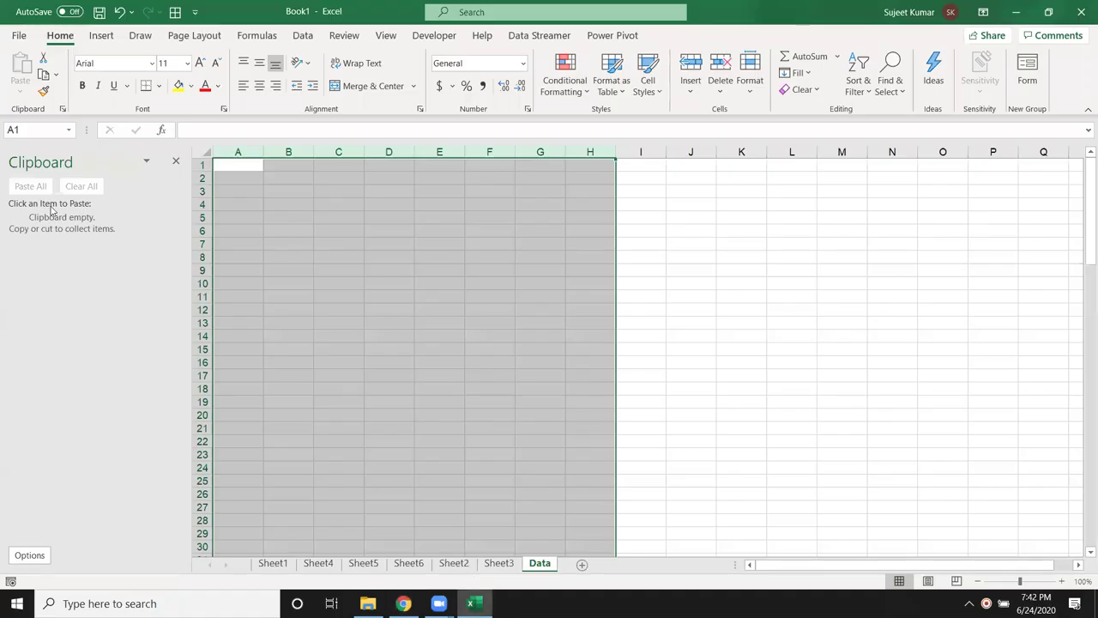
pyautogui.hotkey('alt', 'Tab')
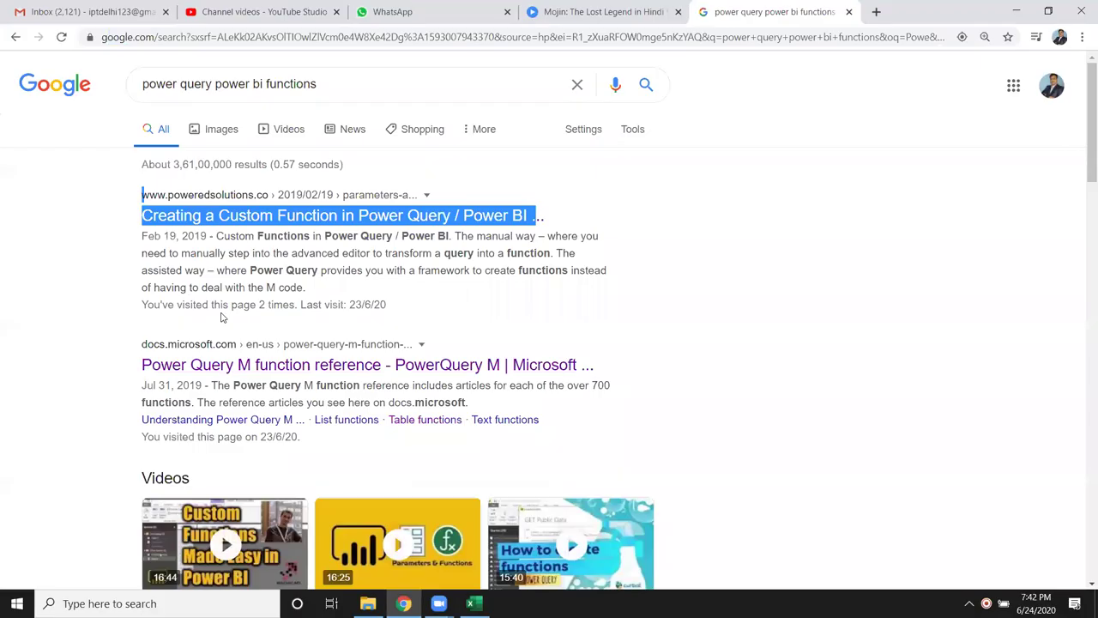
pyautogui.hotkey('ctrl', 'c')
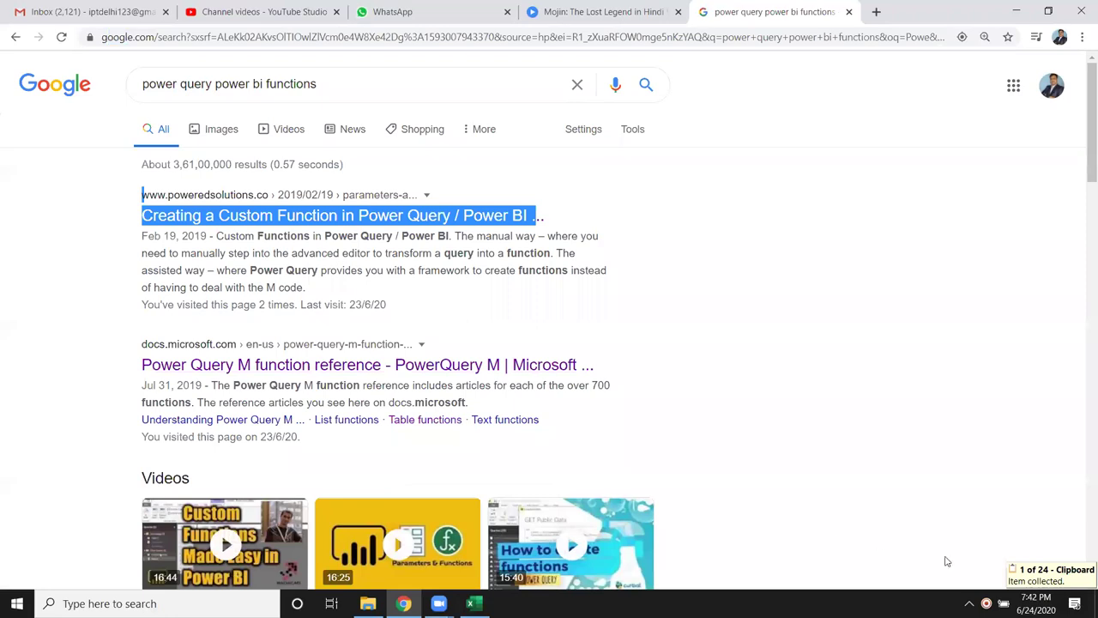
pyautogui.moveTo(130, 368); pyautogui.dragTo(580, 367)
pyautogui.hotkey('ctrl', 'c')
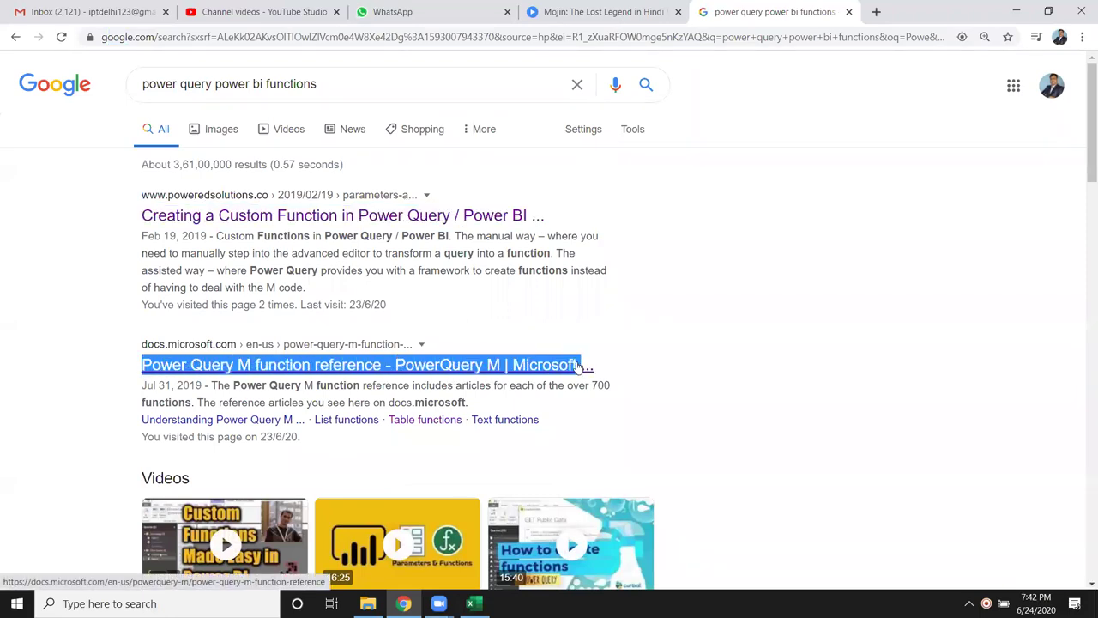
pyautogui.scroll(-5, 502, 416)
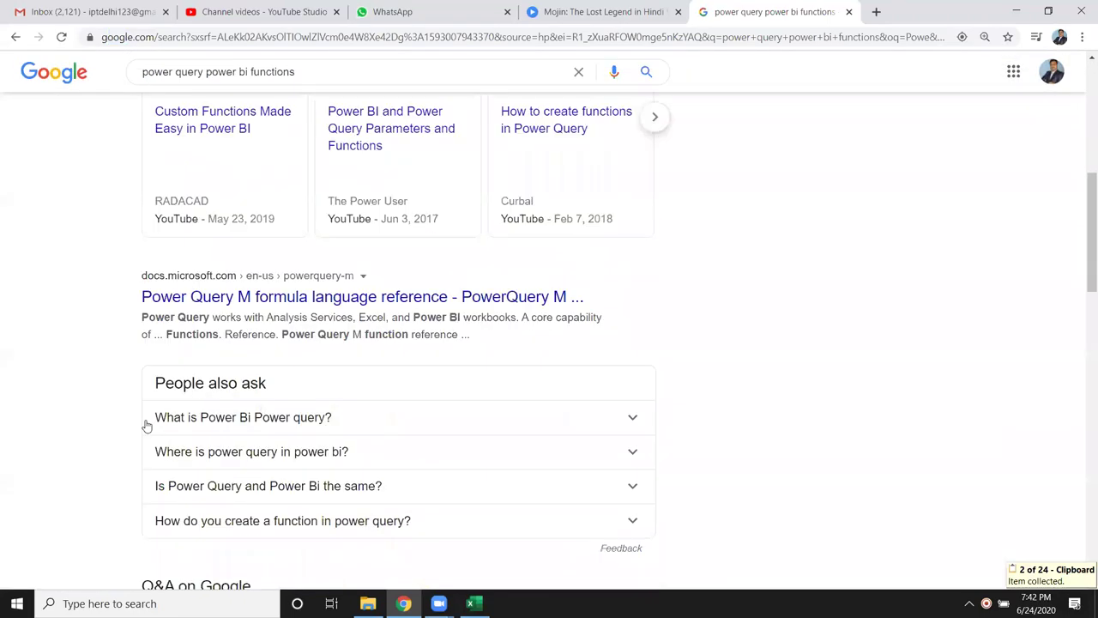
pyautogui.moveTo(138, 296); pyautogui.dragTo(576, 295)
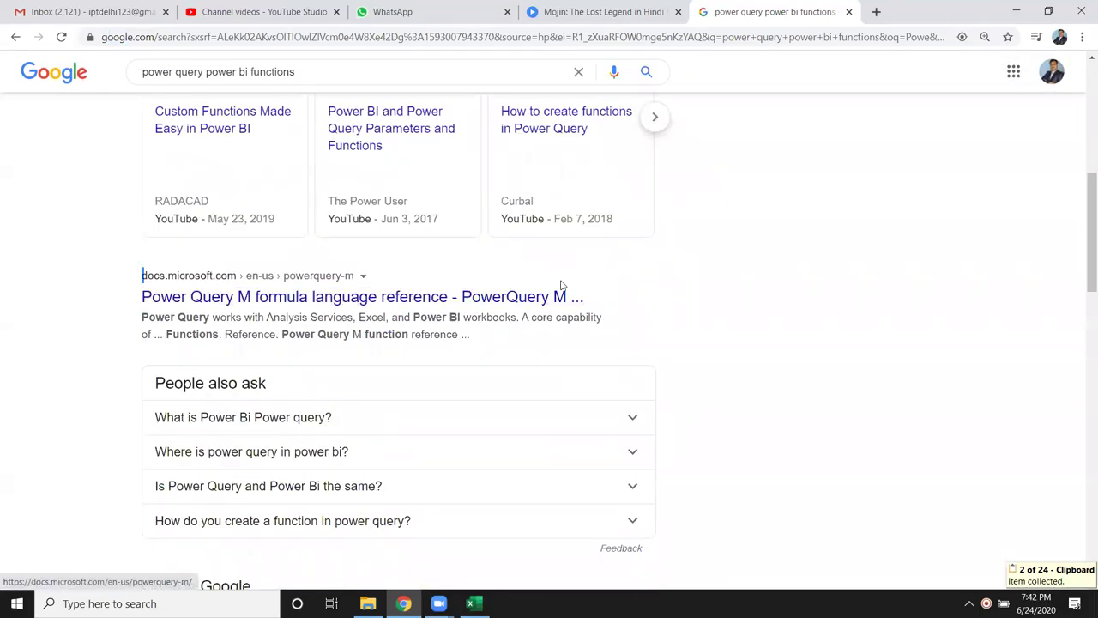
pyautogui.hotkey('ctrl', 'c')
pyautogui.scroll(-3, 461, 326)
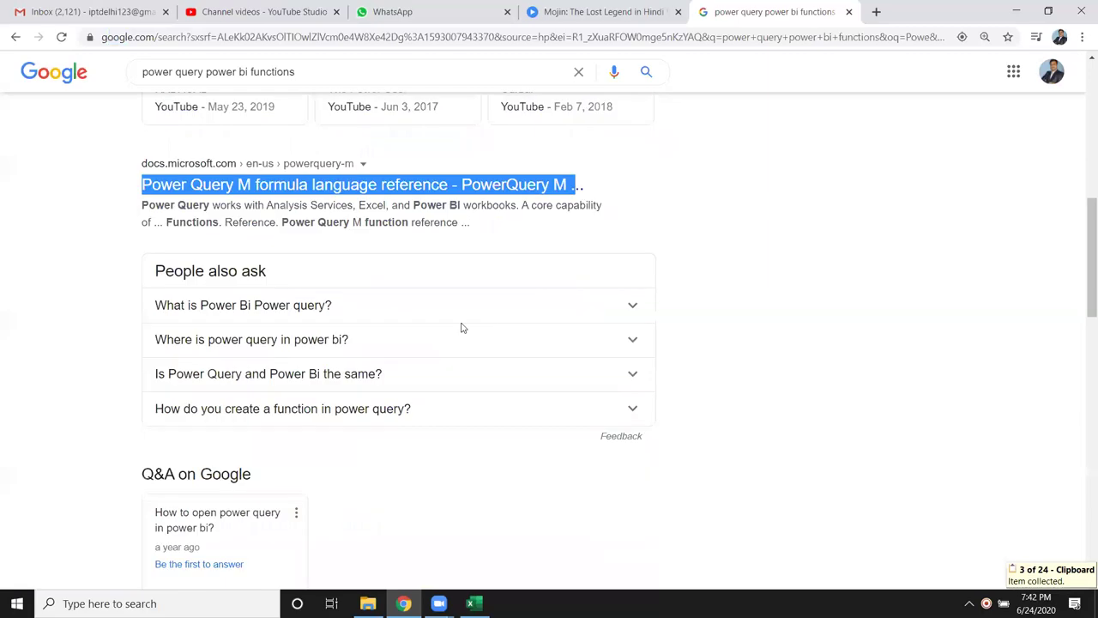
pyautogui.hotkey('alt', 'Tab')
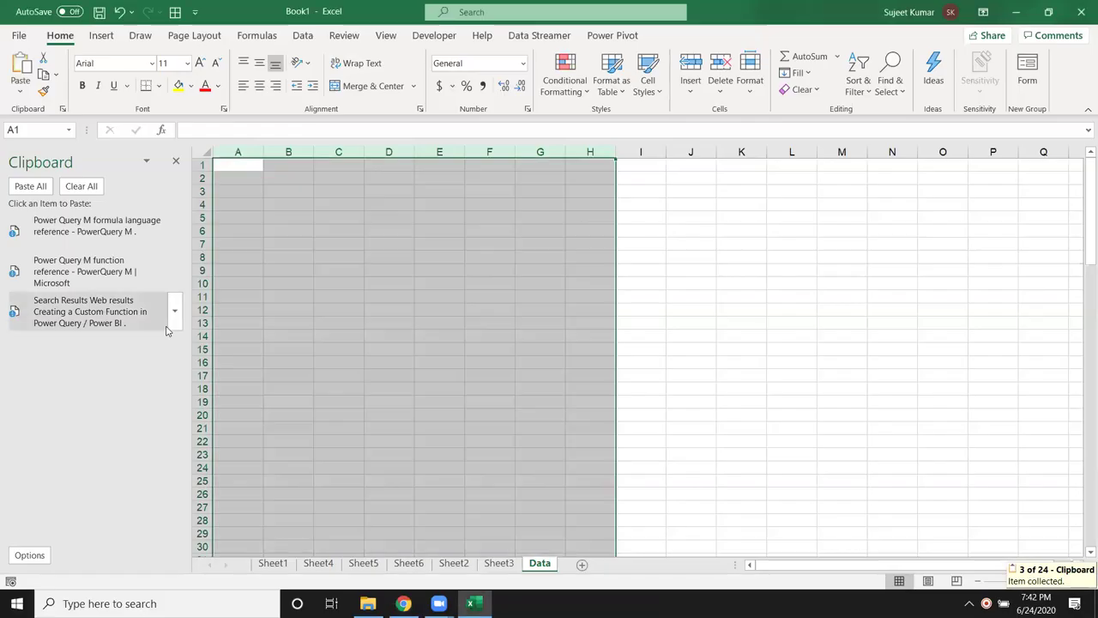
# Step: Paste All the three web titles at A1 of Data, undo that, and clear the clipboard
pyautogui.click(240, 165)
pyautogui.click(30, 186)
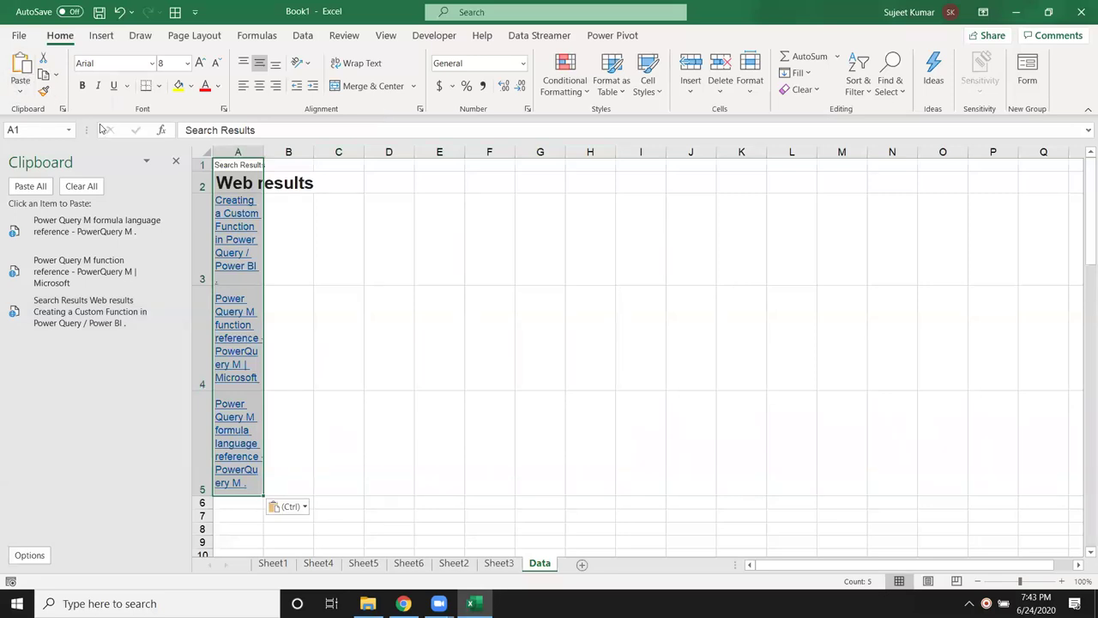
pyautogui.hotkey('ctrl', 'z')
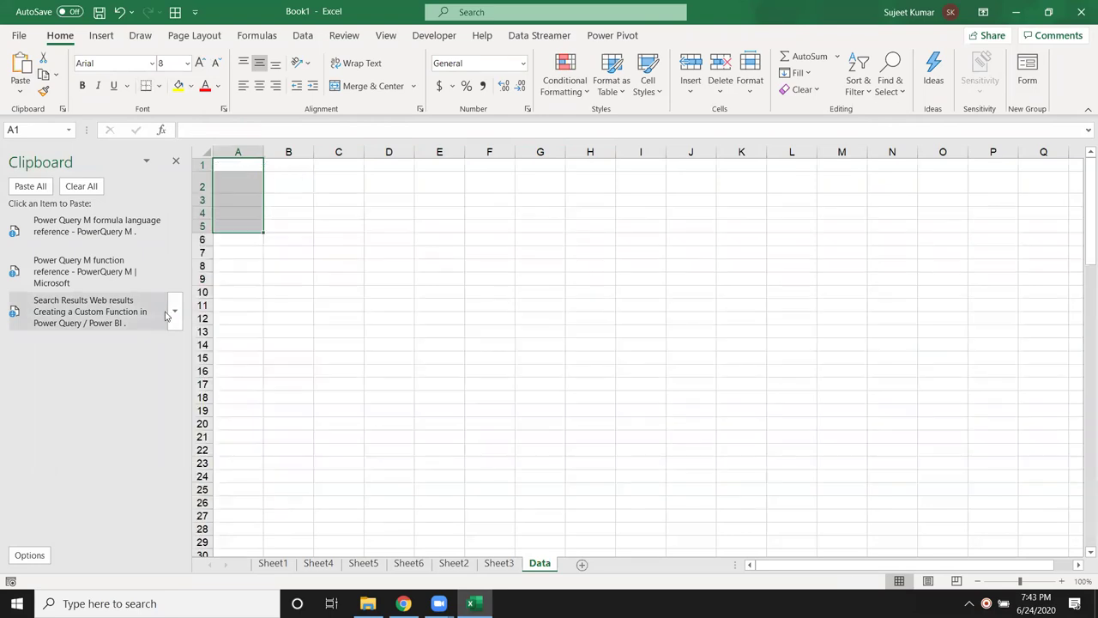
pyautogui.click(80, 191)
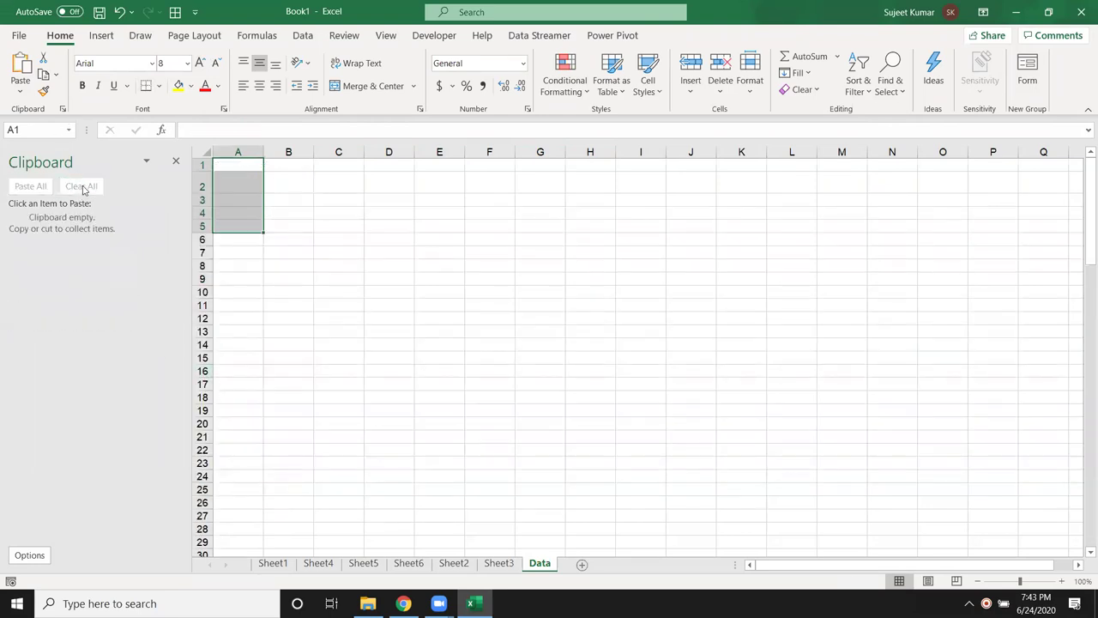
pyautogui.click(176, 160)
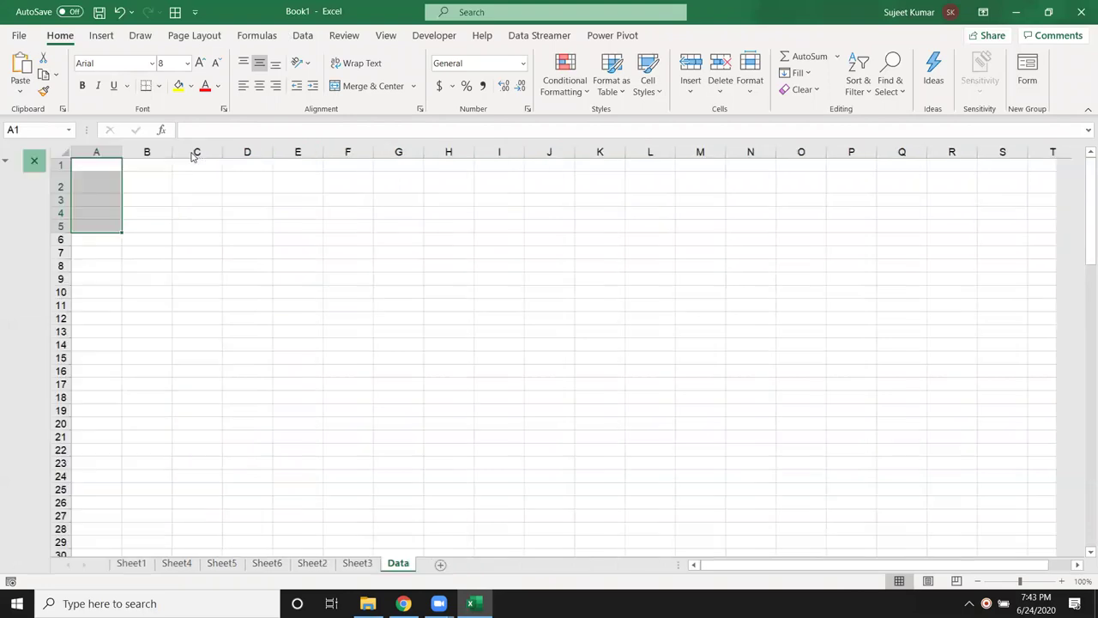